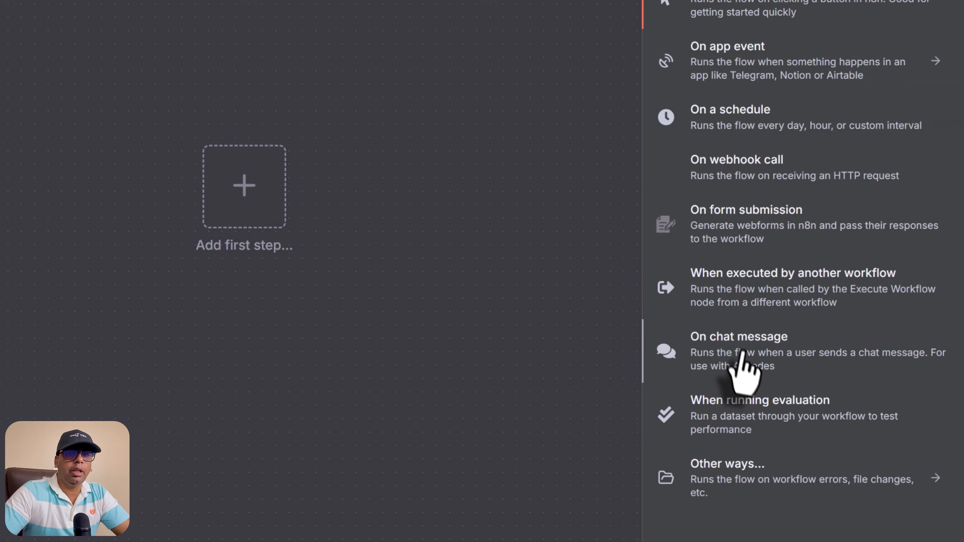
# Step: Start the workflow with an 'On chat message' trigger and shift it left
pyautogui.click(740, 355)
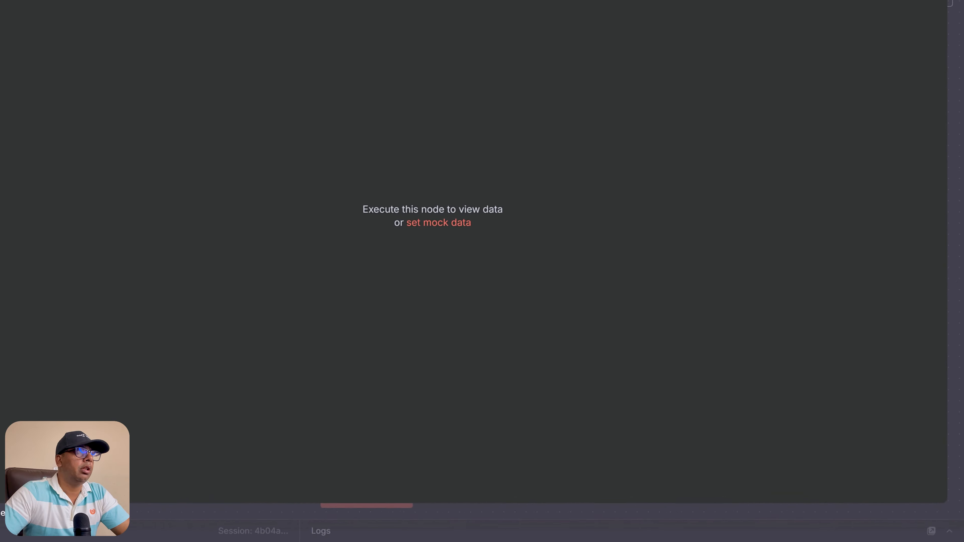
pyautogui.click(29, 58)
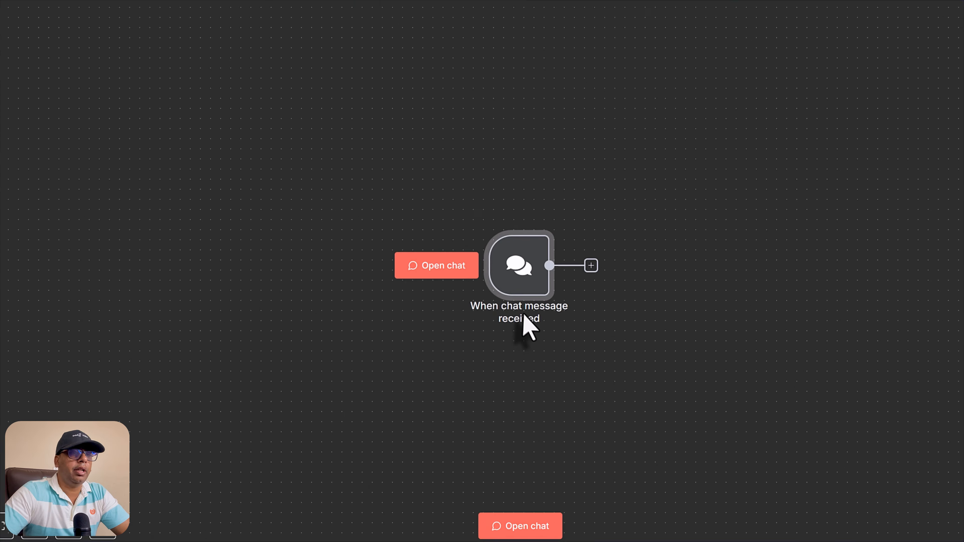
pyautogui.moveTo(522, 319); pyautogui.dragTo(384, 302)
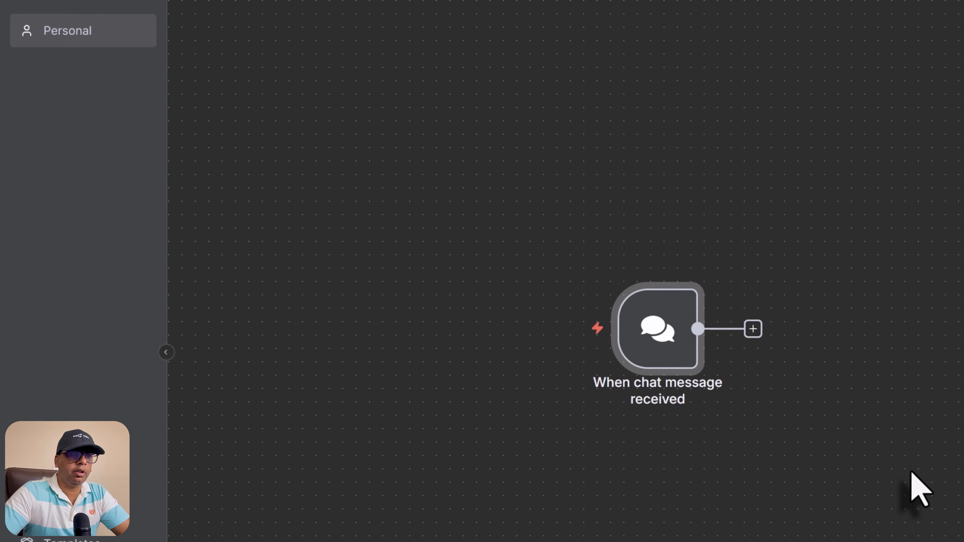
# Step: Connect an AI Agent after the chat trigger and arrange both nodes side by side
pyautogui.click(753, 329)
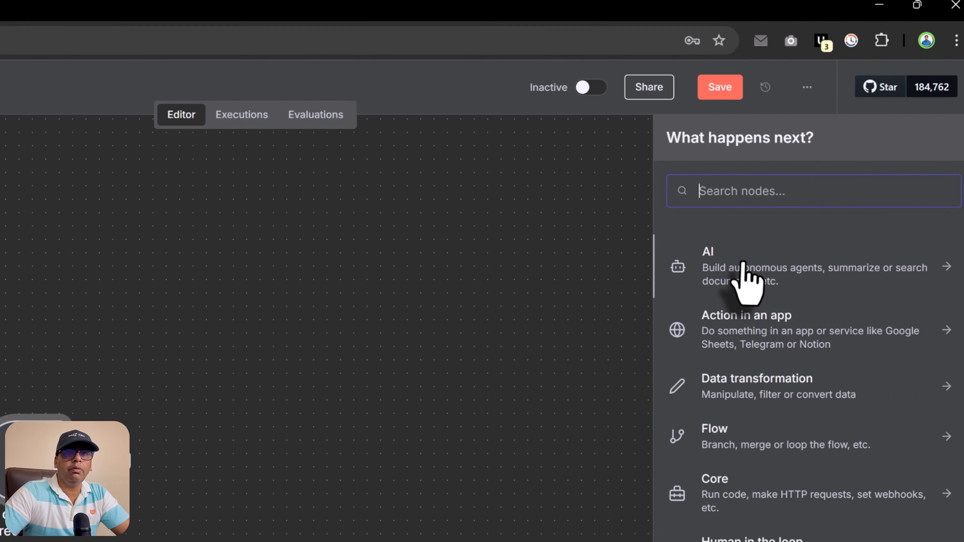
pyautogui.click(745, 274)
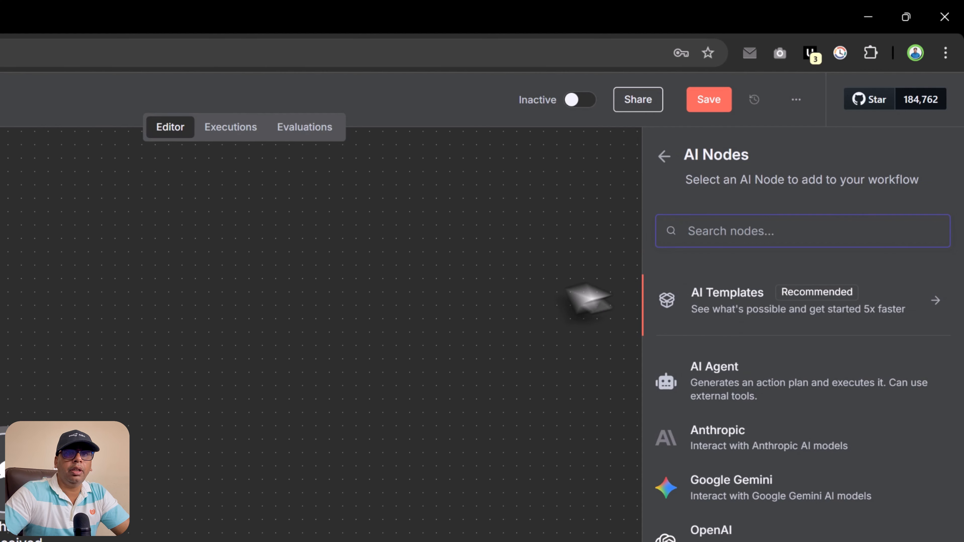
pyautogui.click(809, 393)
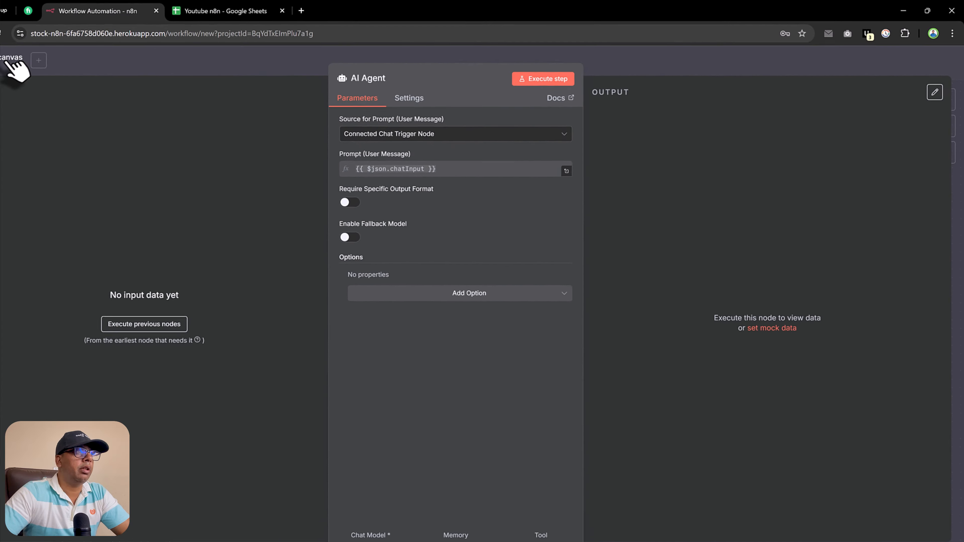
pyautogui.click(37, 52)
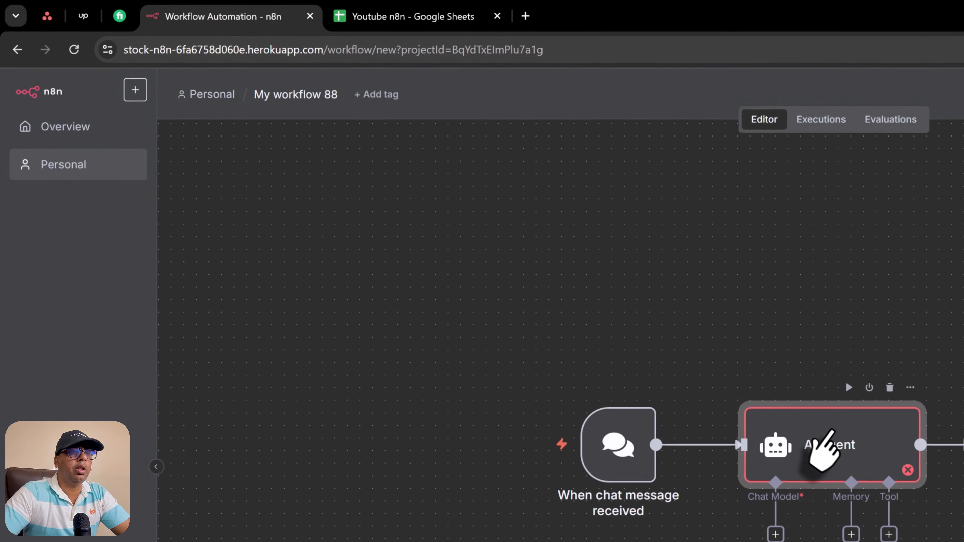
pyautogui.moveTo(573, 303); pyautogui.dragTo(588, 253)
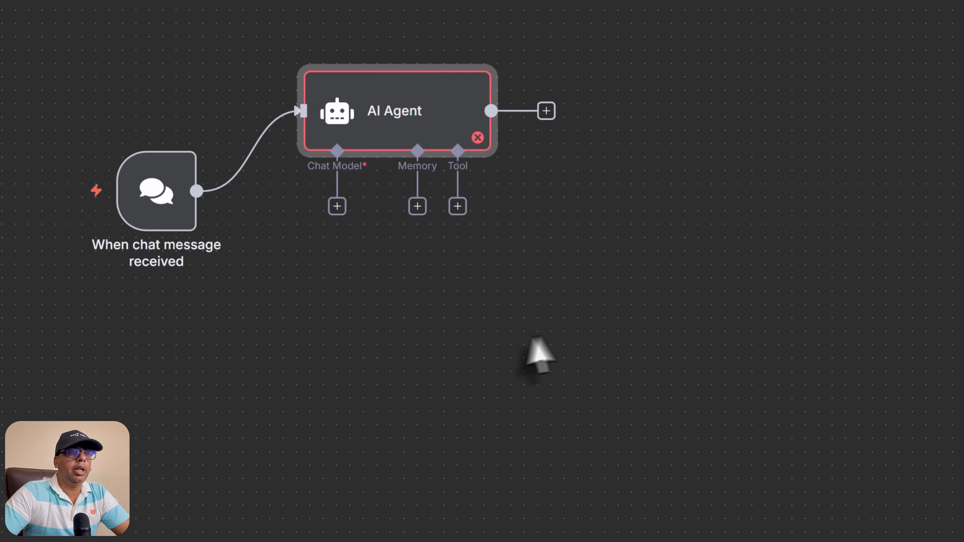
pyautogui.moveTo(192, 232); pyautogui.dragTo(31, 164)
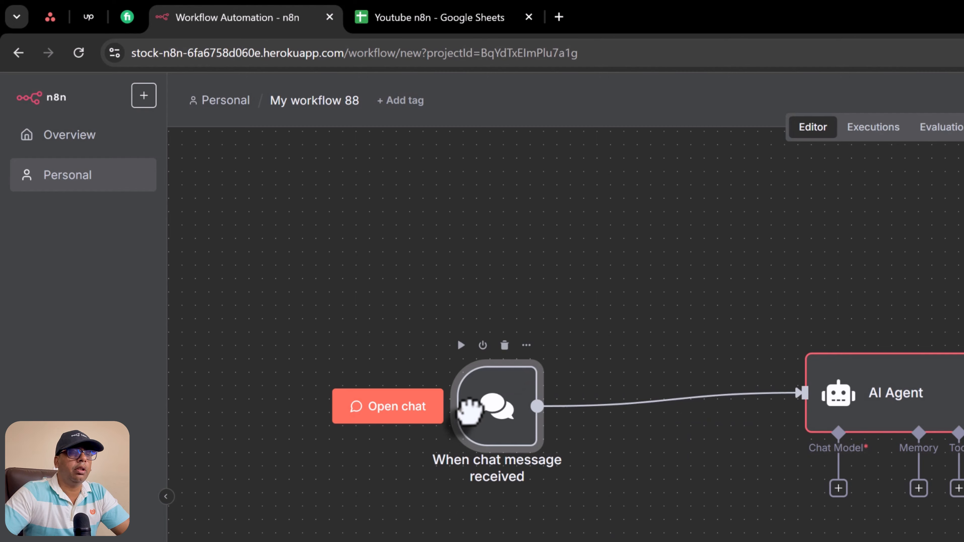
pyautogui.moveTo(470, 410); pyautogui.dragTo(469, 397)
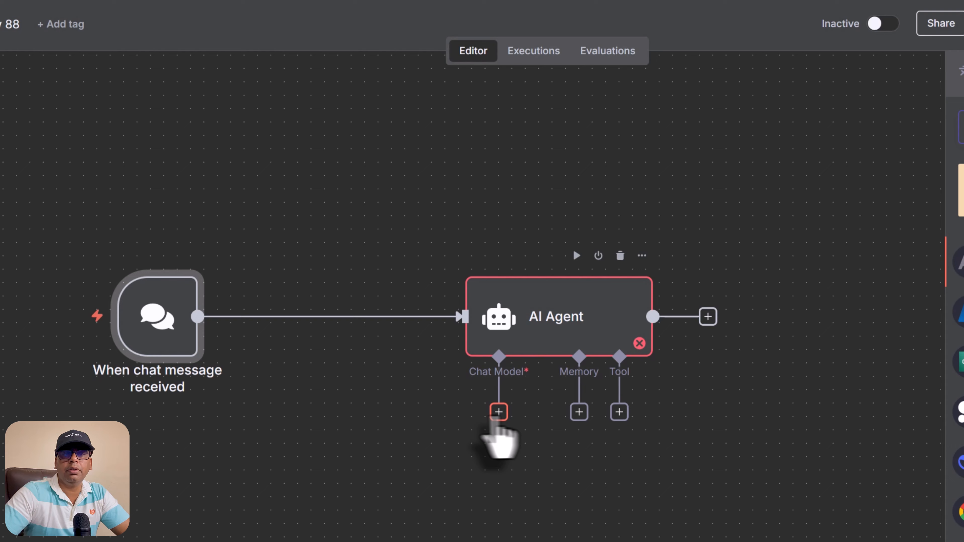
# Step: Attach an OpenAI Chat Model to the AI Agent, keeping gpt-4.1-mini as the model
pyautogui.click(839, 488)
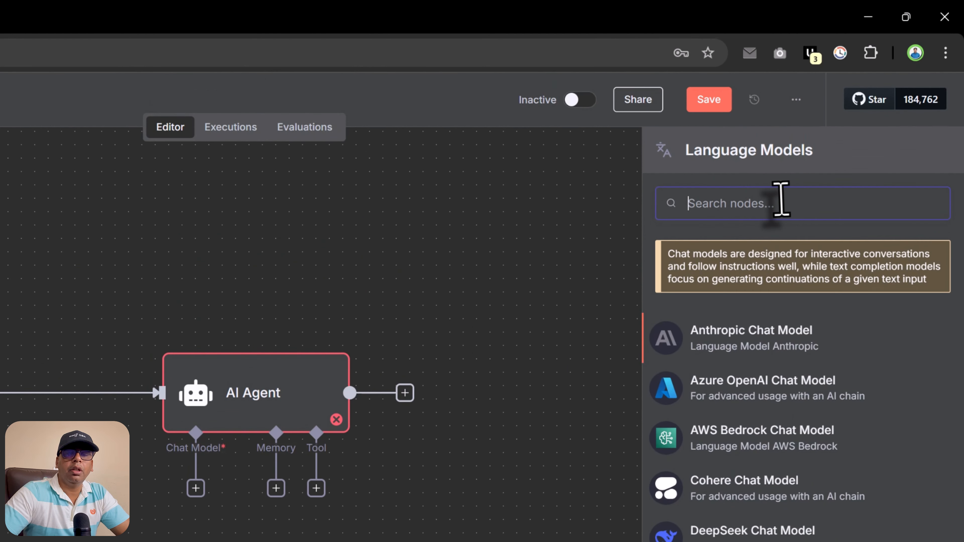
pyautogui.write('cha')
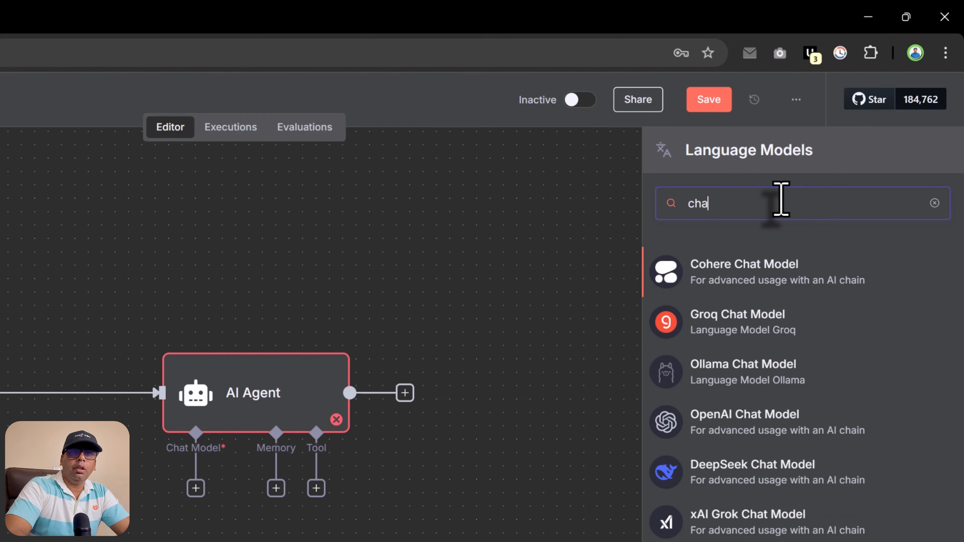
pyautogui.write('tg')
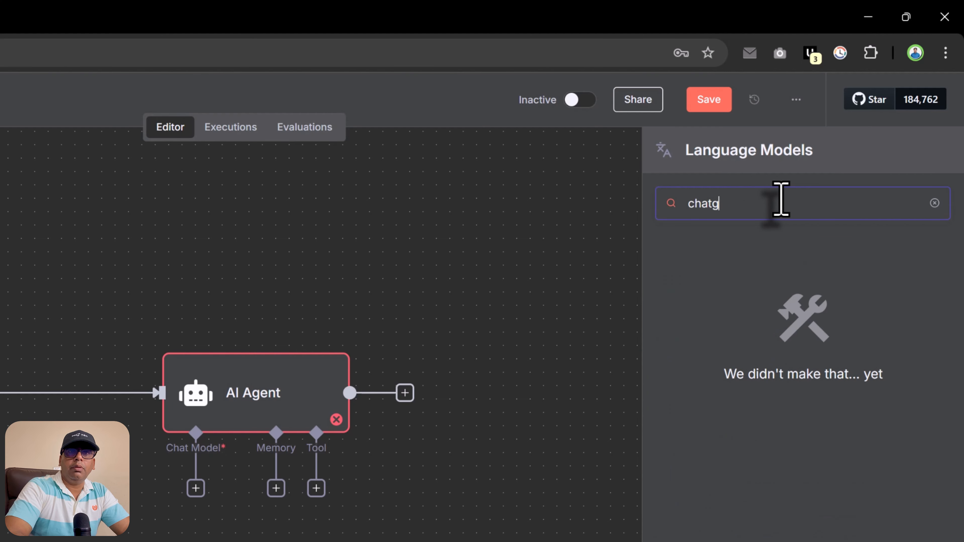
pyautogui.press('BackSpace')
pyautogui.press('BackSpace')
pyautogui.press('BackSpace')
pyautogui.press('BackSpace')
pyautogui.press('BackSpace')
pyautogui.write('ai')
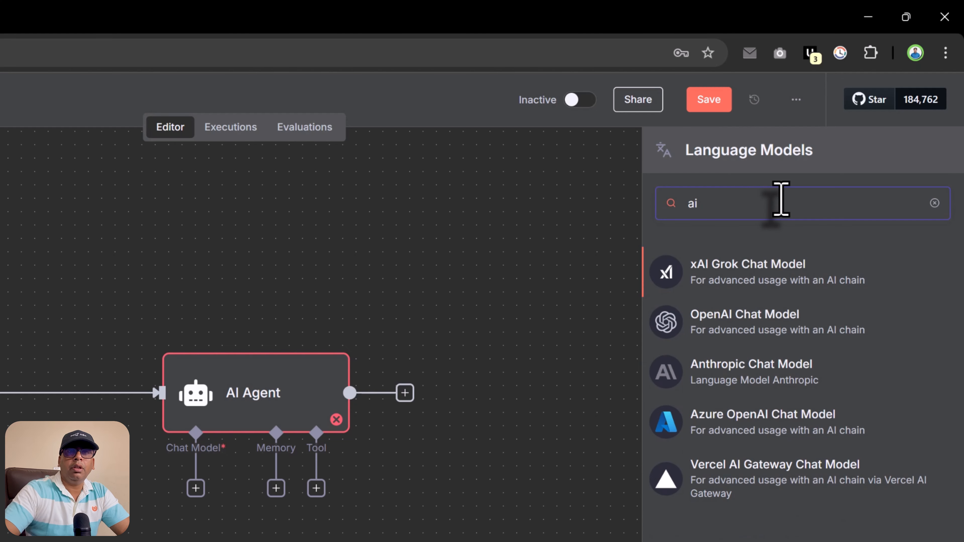
pyautogui.click(779, 344)
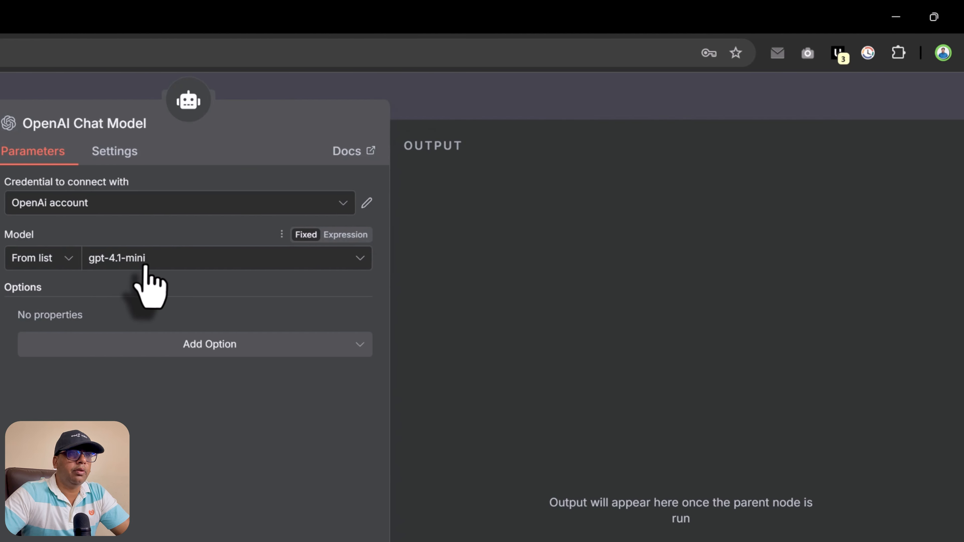
pyautogui.click(633, 261)
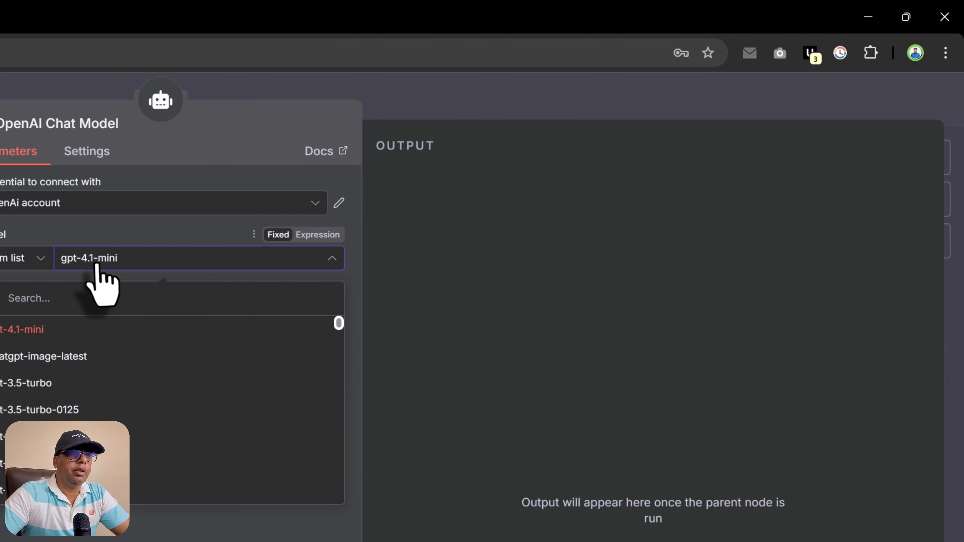
pyautogui.click(132, 237)
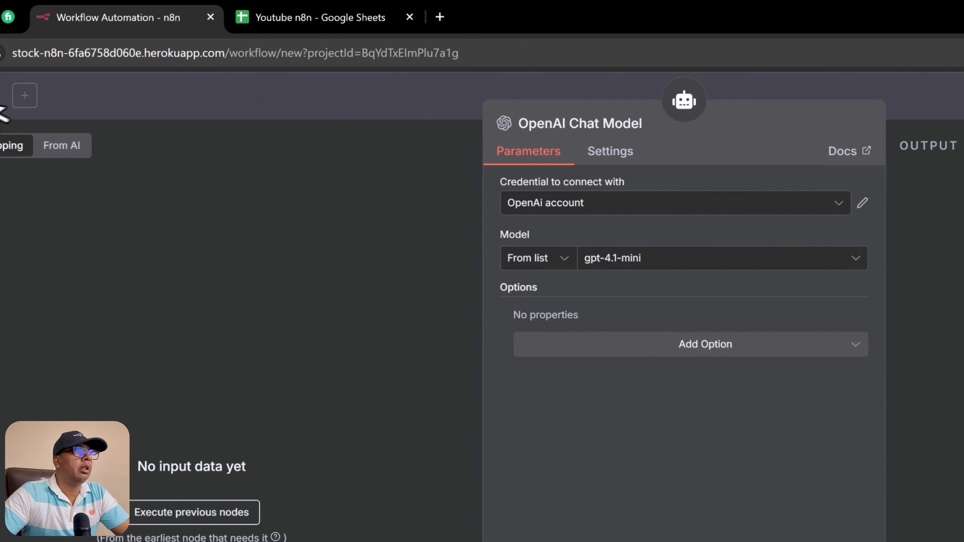
pyautogui.click(90, 94)
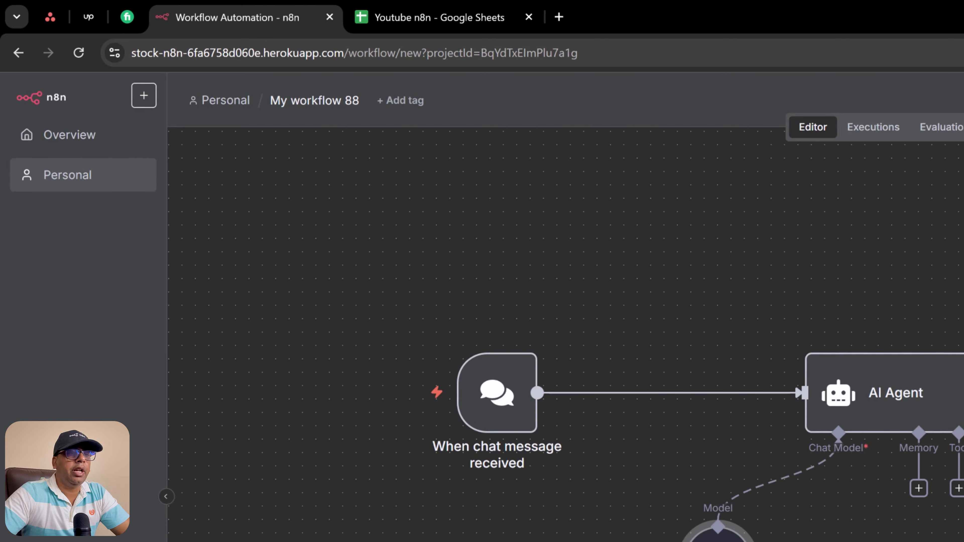
# Step: Give the AI Agent a Simple Memory with a context window length of 5
pyautogui.moveTo(889, 414); pyautogui.dragTo(867, 389)
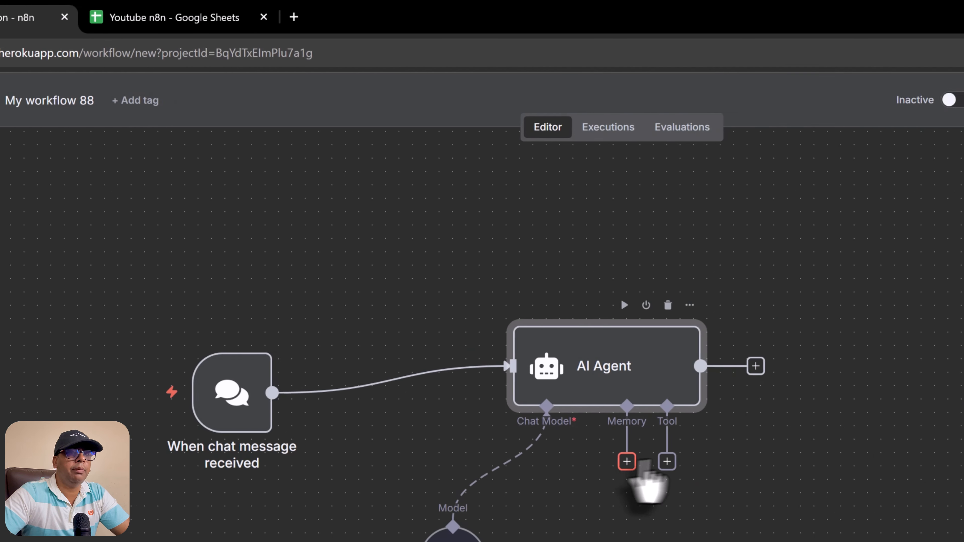
pyautogui.click(627, 461)
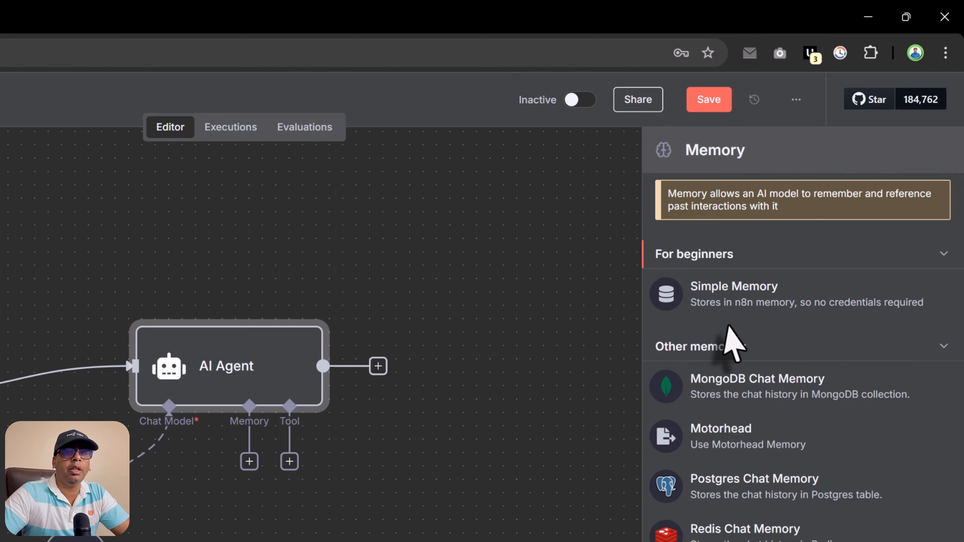
pyautogui.click(796, 306)
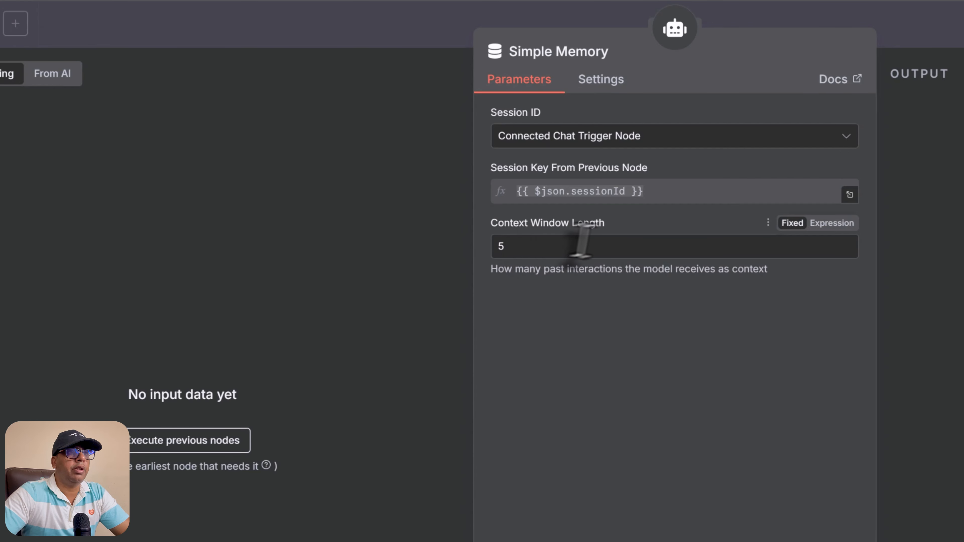
pyautogui.click(527, 252)
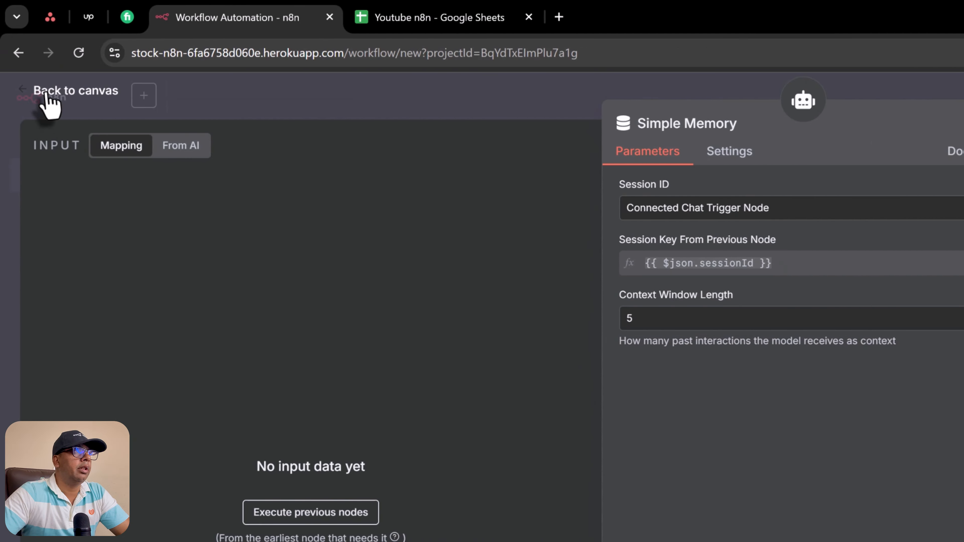
pyautogui.click(43, 97)
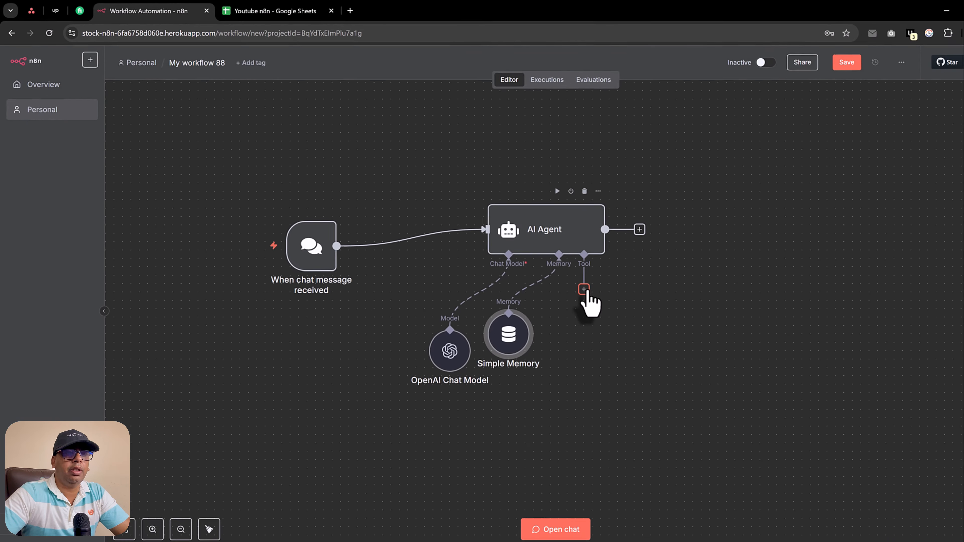
# Step: Add a Google Sheets Tool that gets rows from the Youtube n8n document's Class Data sheet
pyautogui.click(932, 461)
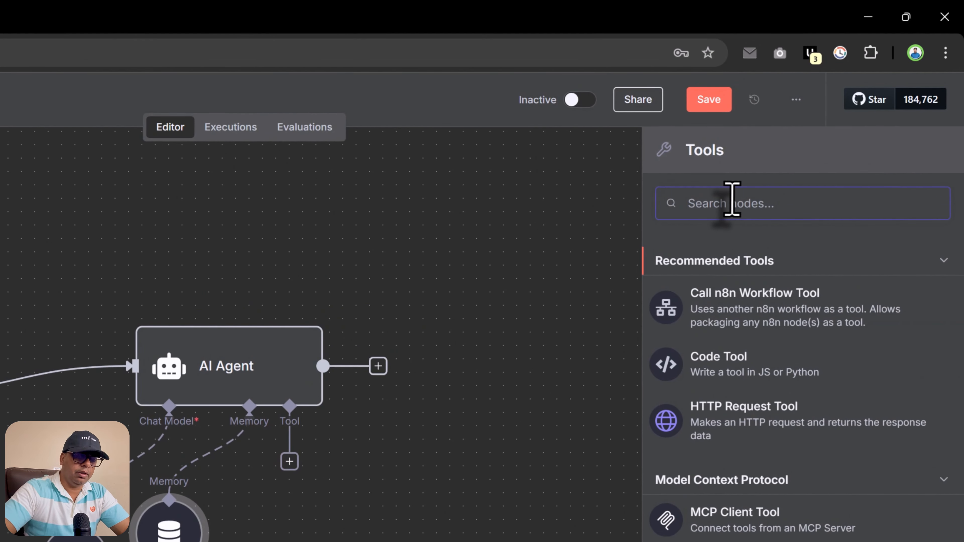
pyautogui.write('google')
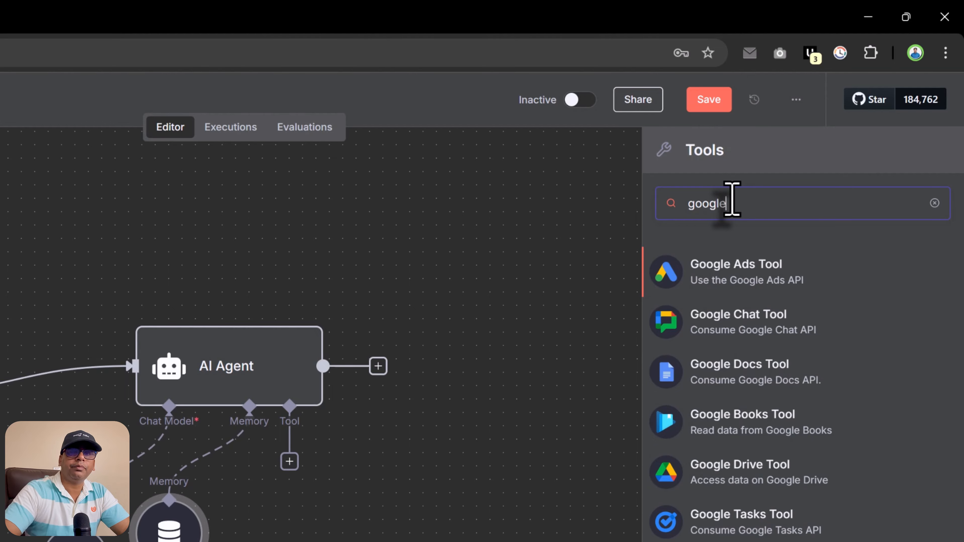
pyautogui.write(' sh')
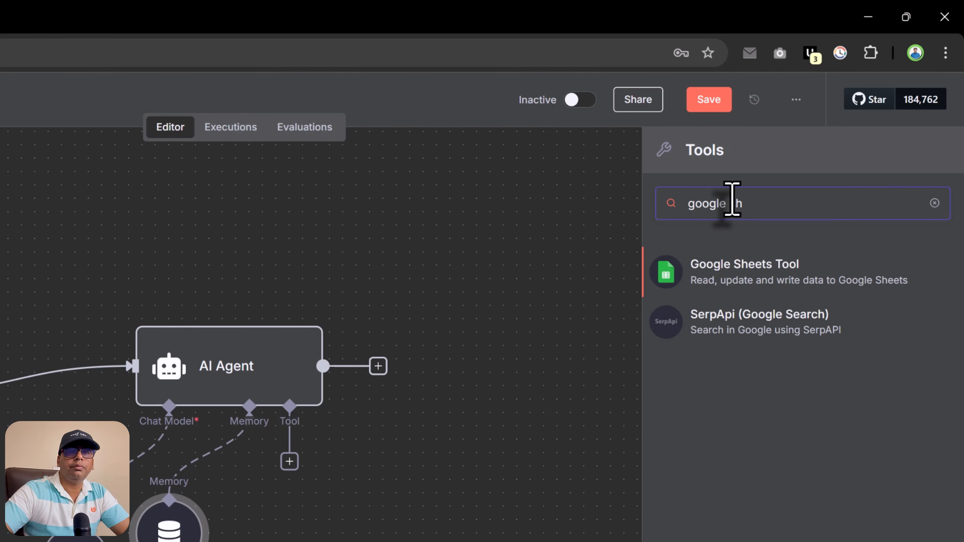
pyautogui.click(744, 268)
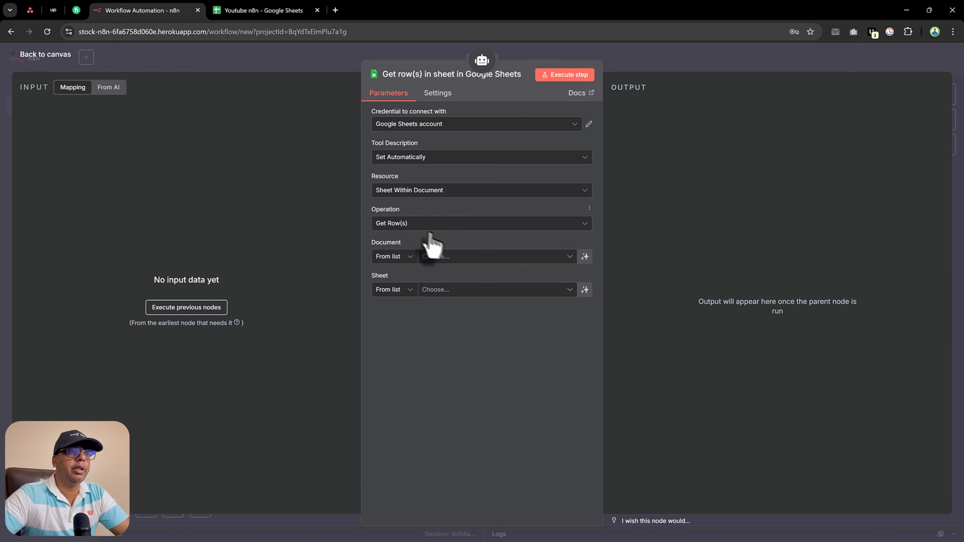
pyautogui.click(455, 259)
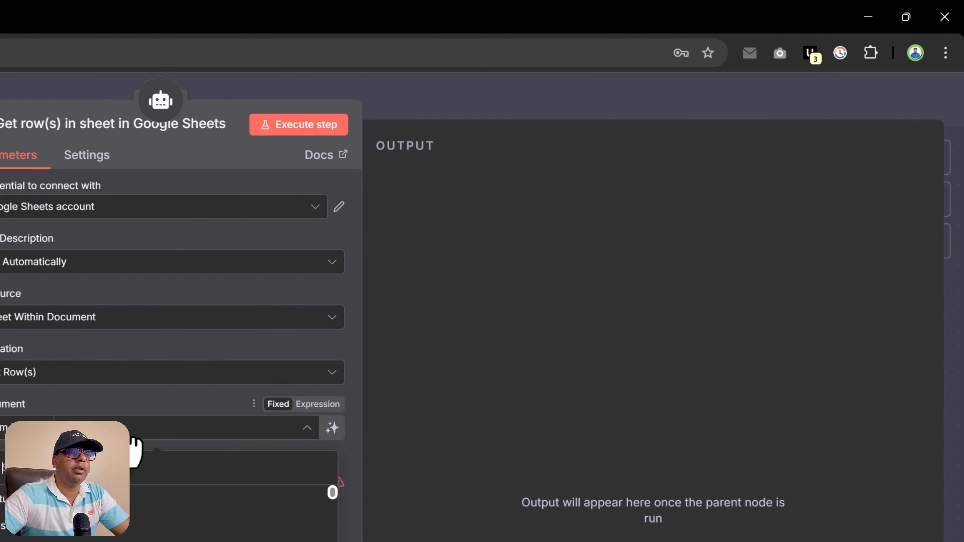
pyautogui.click(68, 503)
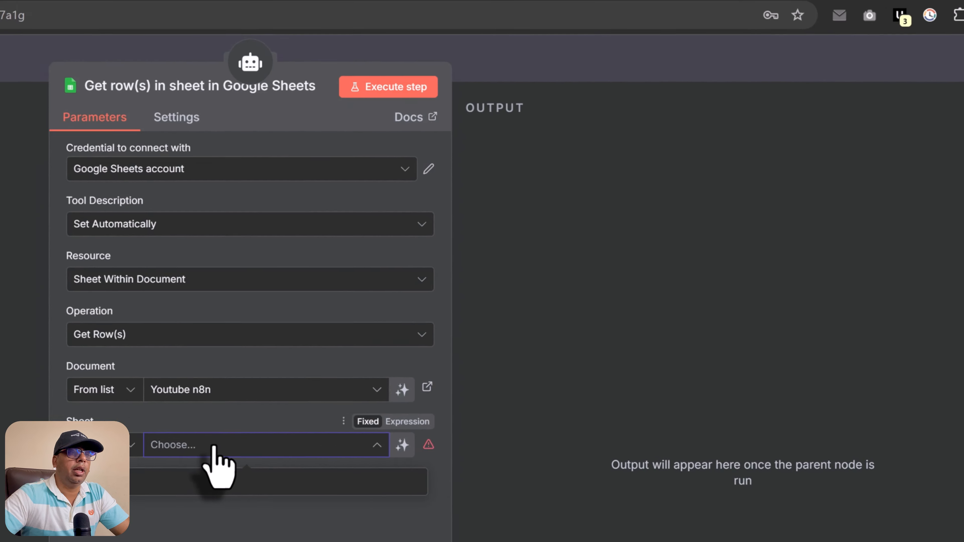
pyautogui.click(141, 483)
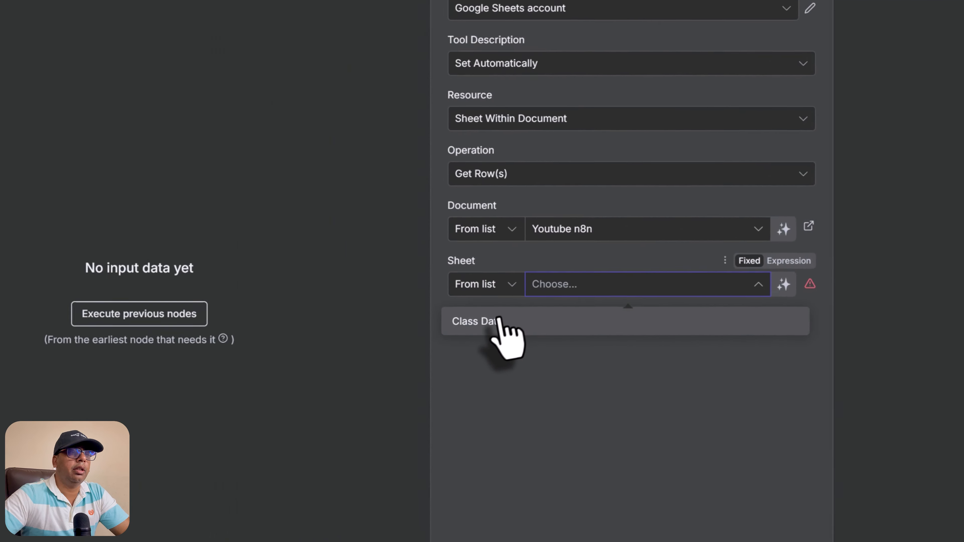
pyautogui.click(540, 304)
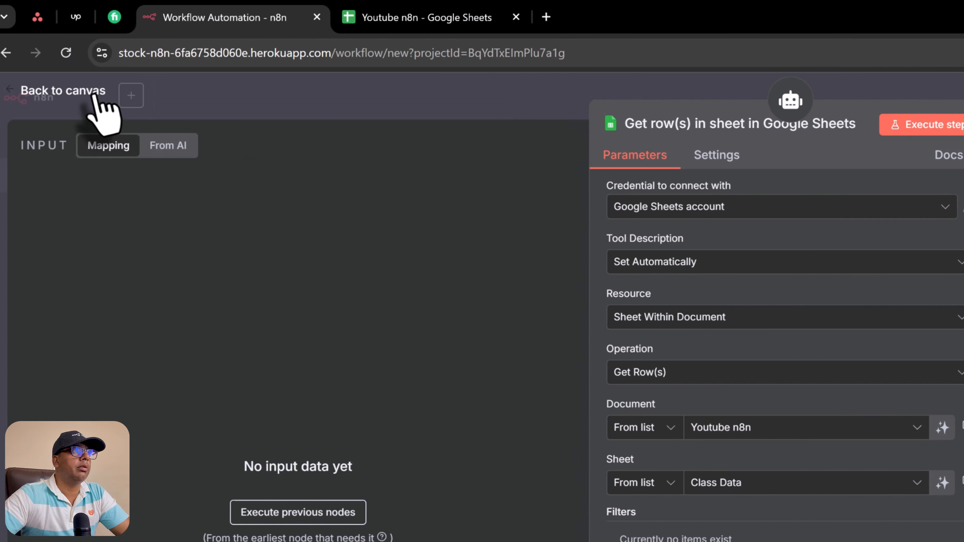
pyautogui.click(97, 95)
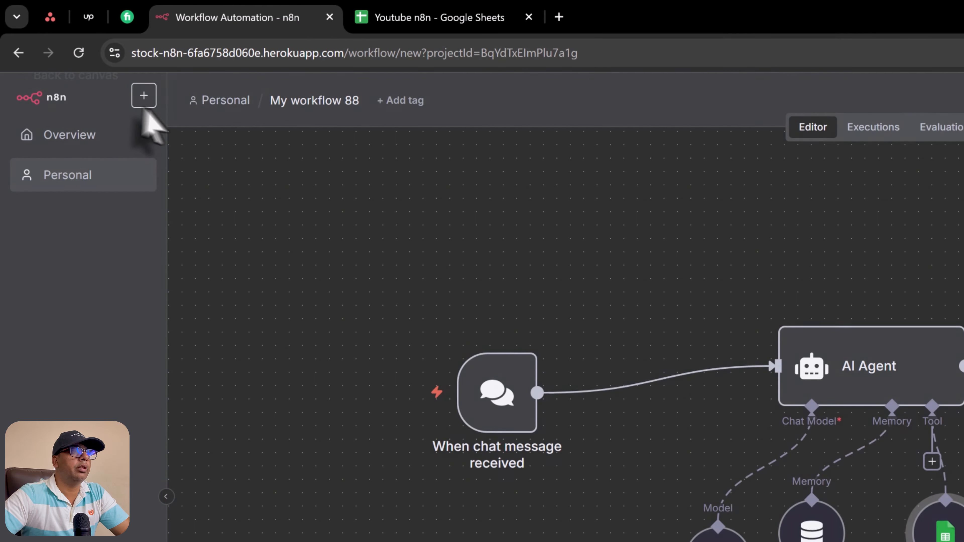
pyautogui.click(400, 21)
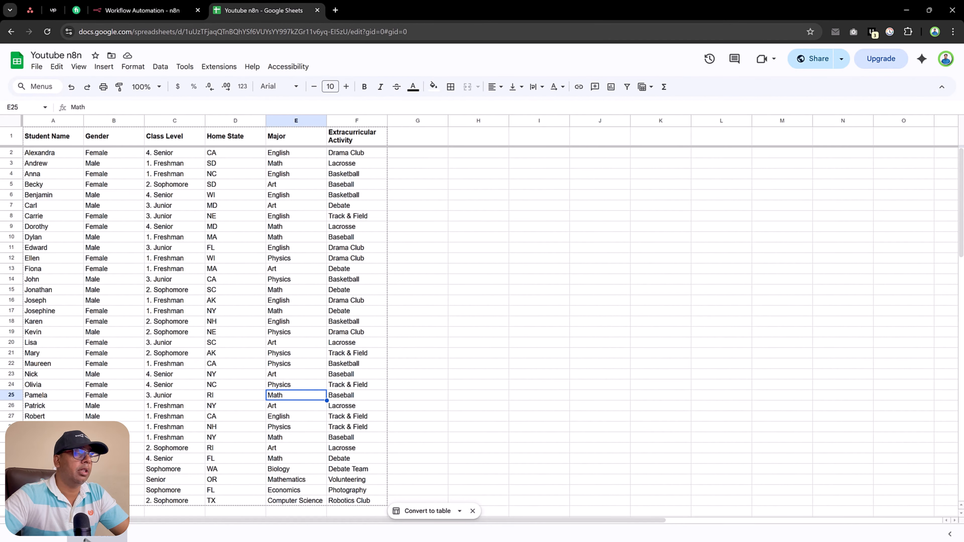
pyautogui.scroll(-5, 170, 309)
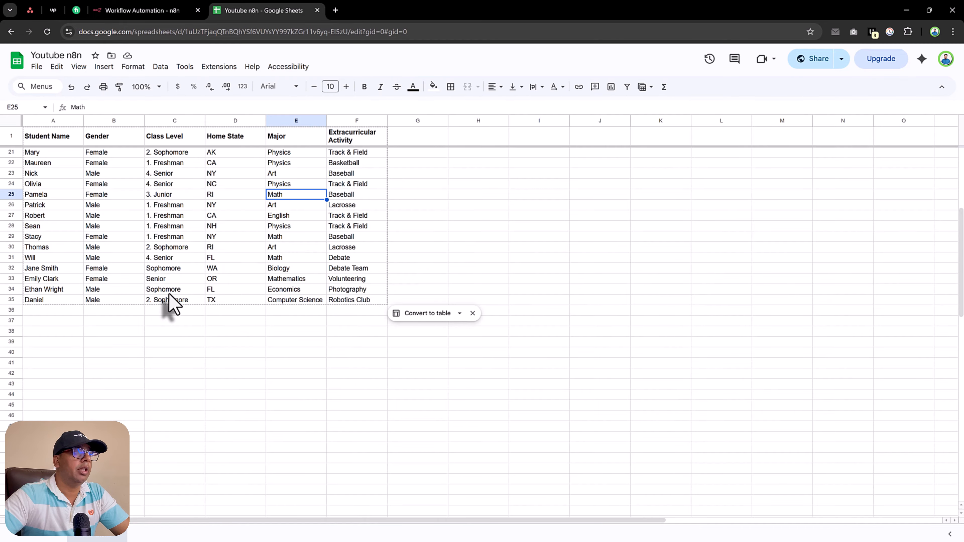
pyautogui.scroll(3, 171, 305)
pyautogui.scroll(2, 169, 335)
pyautogui.scroll(-2, 168, 333)
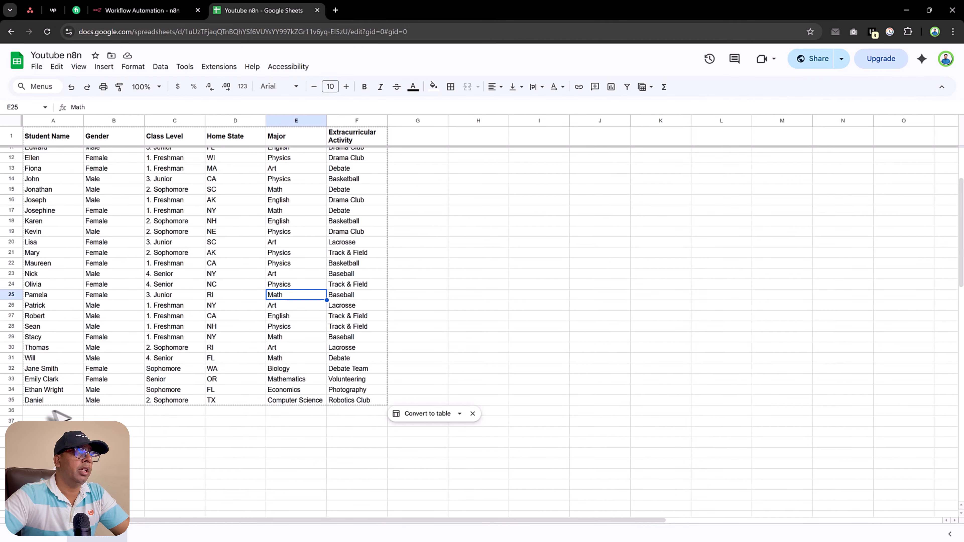
pyautogui.click(9, 401)
pyautogui.scroll(4, 206, 344)
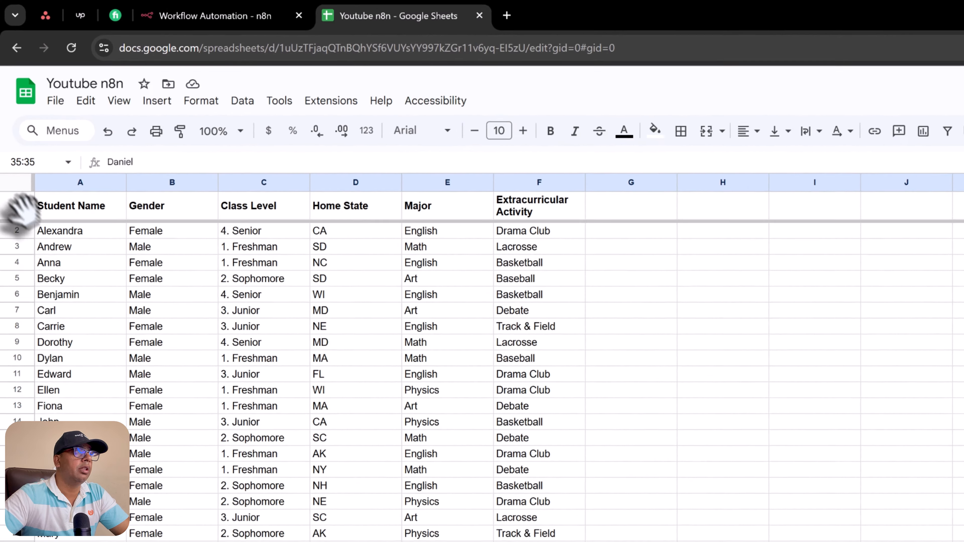
pyautogui.click(17, 207)
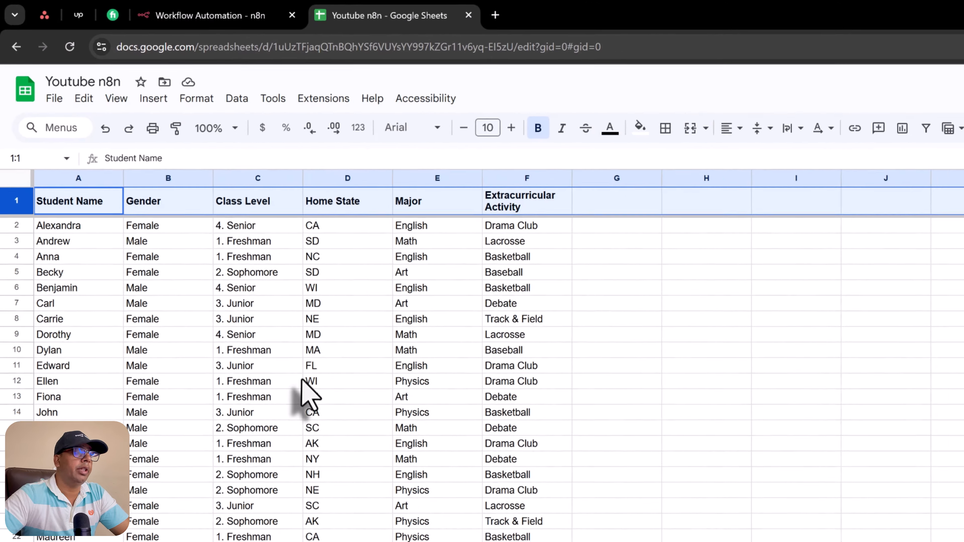
pyautogui.scroll(-2, 344, 442)
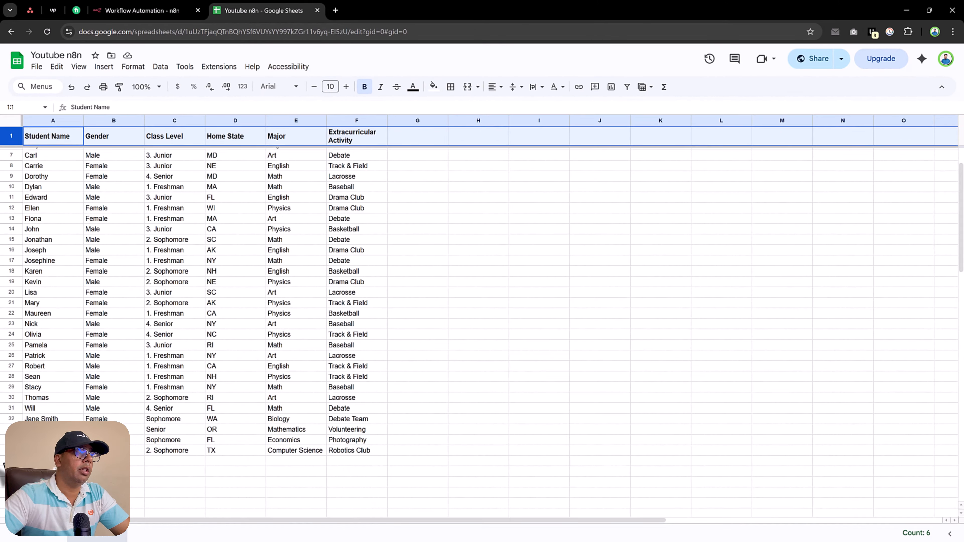
pyautogui.click(53, 450)
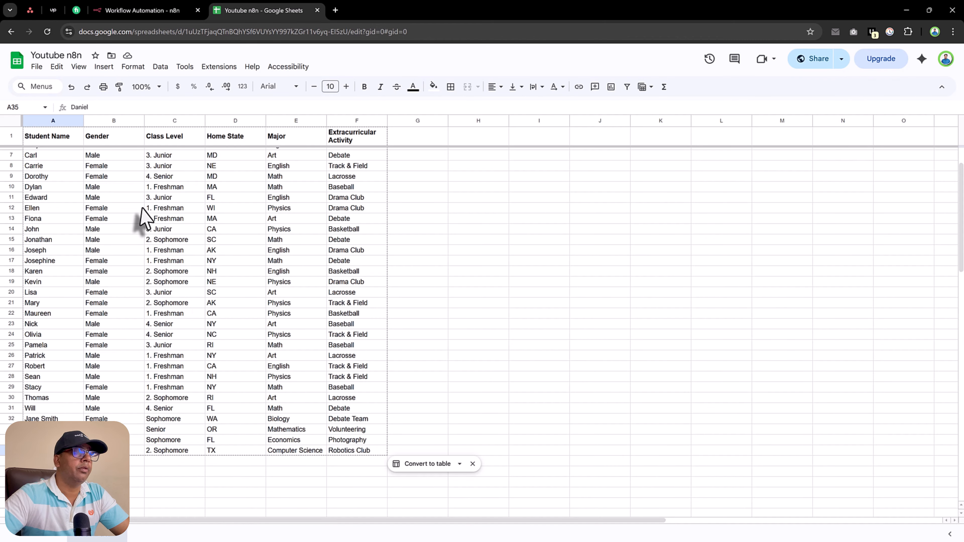
pyautogui.scroll(2, 214, 308)
# Step: Position the Google Sheets and Simple Memory nodes under the agent, then show the student spreadsheet
pyautogui.click(162, 7)
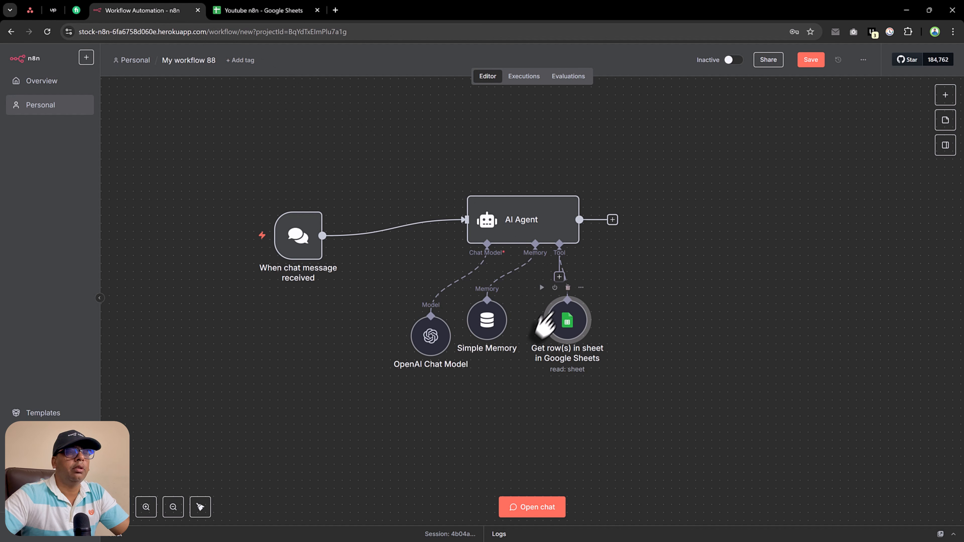
pyautogui.moveTo(523, 251); pyautogui.dragTo(574, 229)
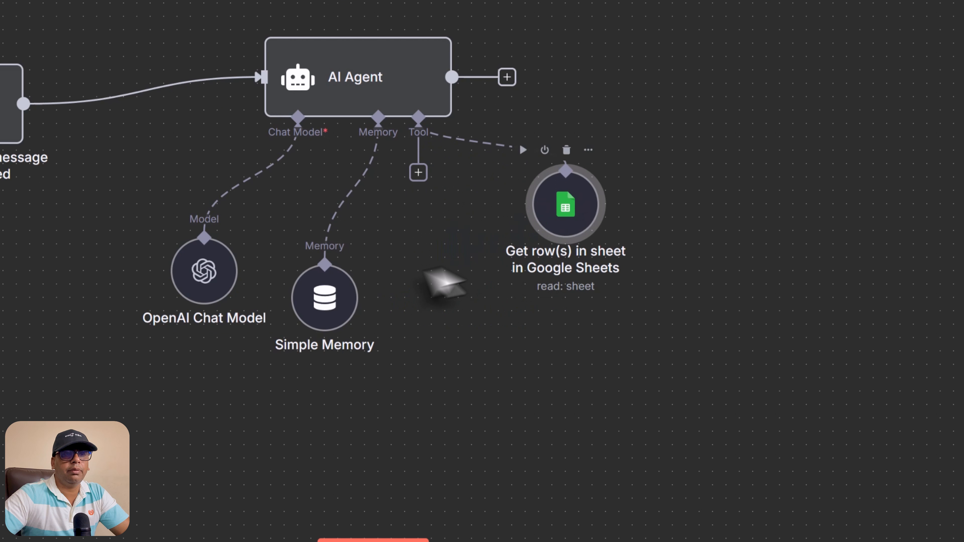
pyautogui.moveTo(334, 309); pyautogui.dragTo(388, 275)
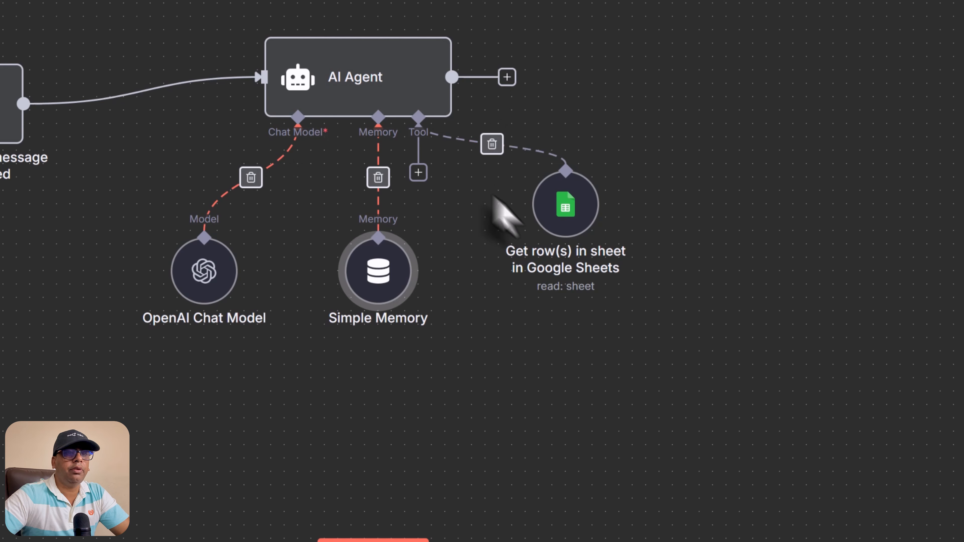
pyautogui.click(254, 11)
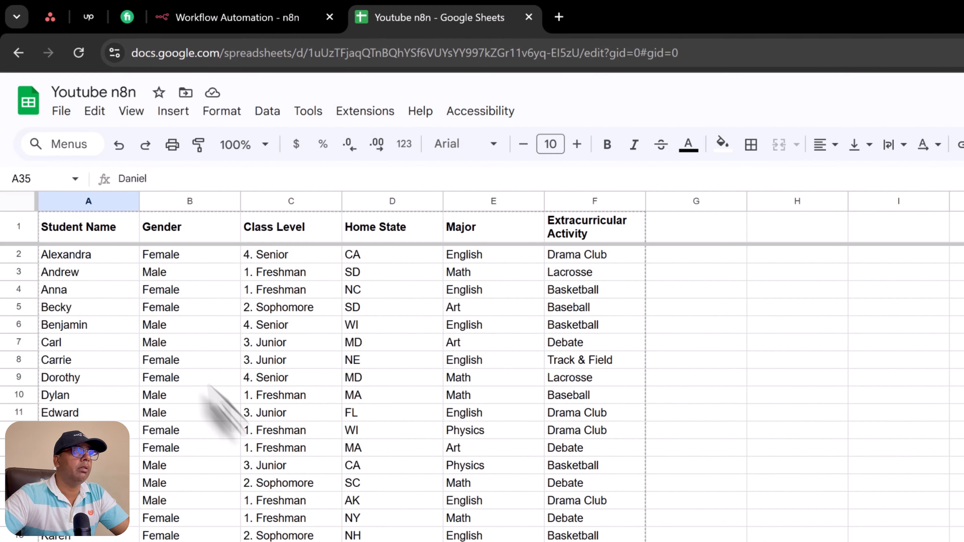
# Step: Ask the agent in the n8n chat how many students there are; it answers 34
pyautogui.moveTo(97, 217); pyautogui.dragTo(212, 333)
pyautogui.click(288, 18)
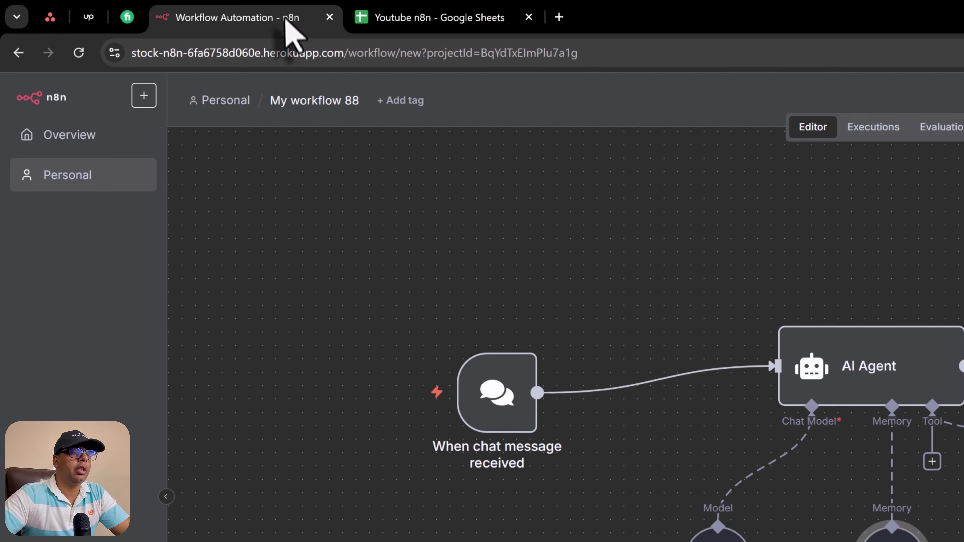
pyautogui.click(566, 536)
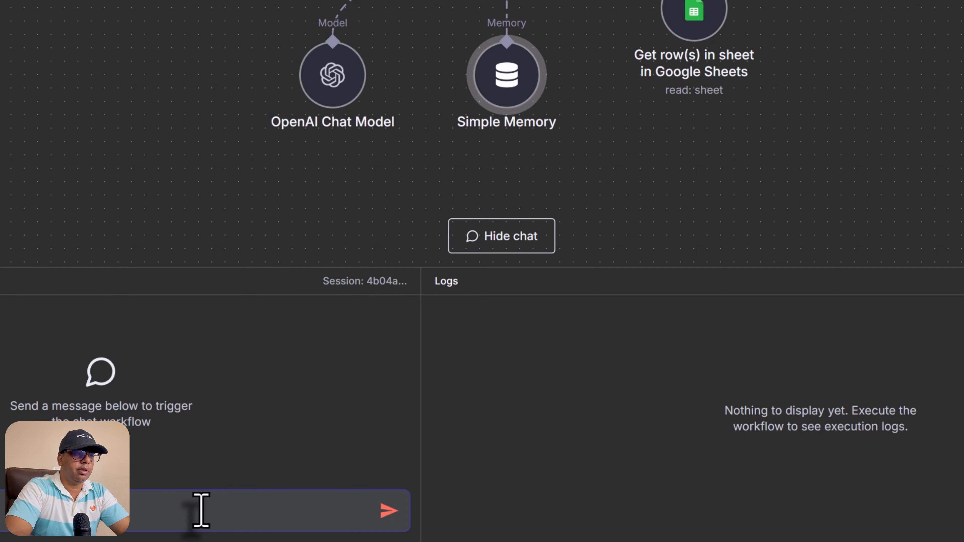
pyautogui.write('How many studesnts')
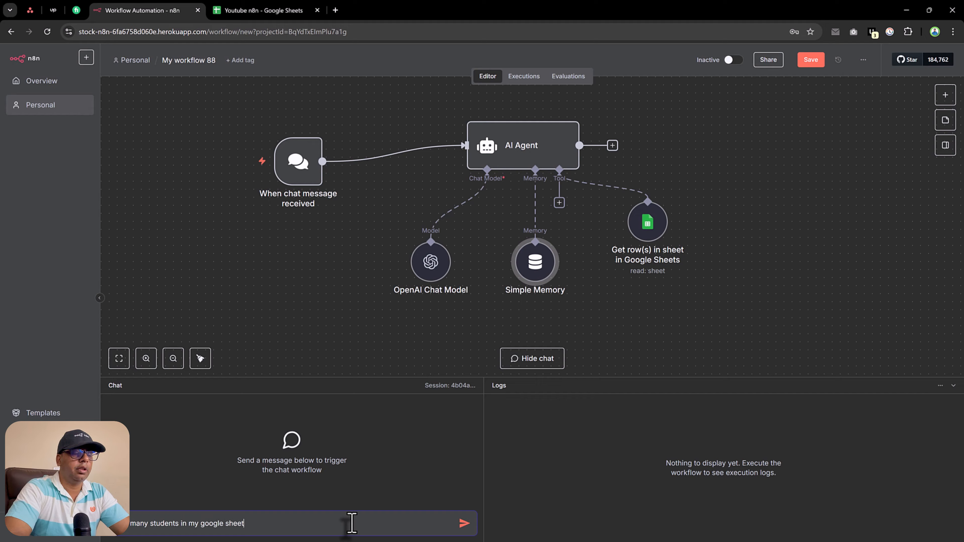
pyautogui.press('Return')
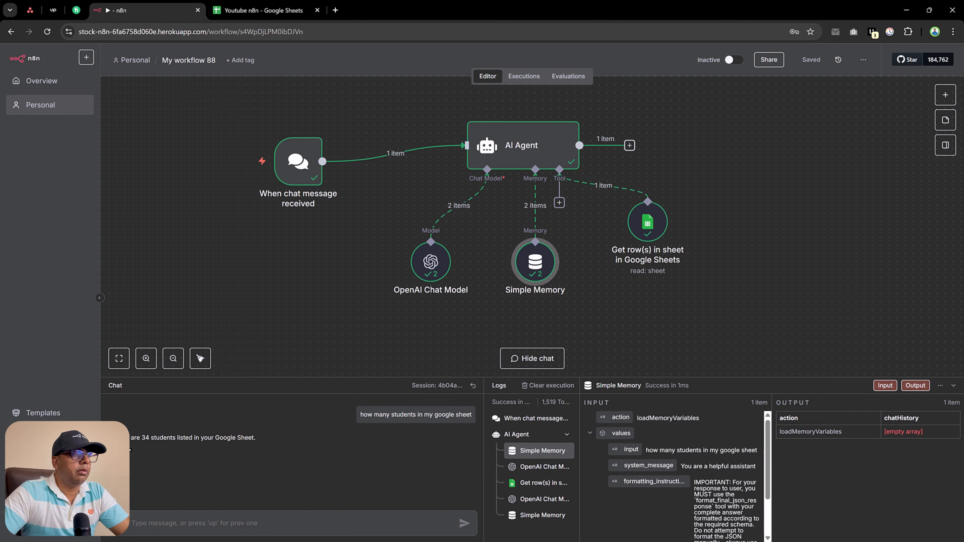
pyautogui.moveTo(137, 438); pyautogui.dragTo(194, 441)
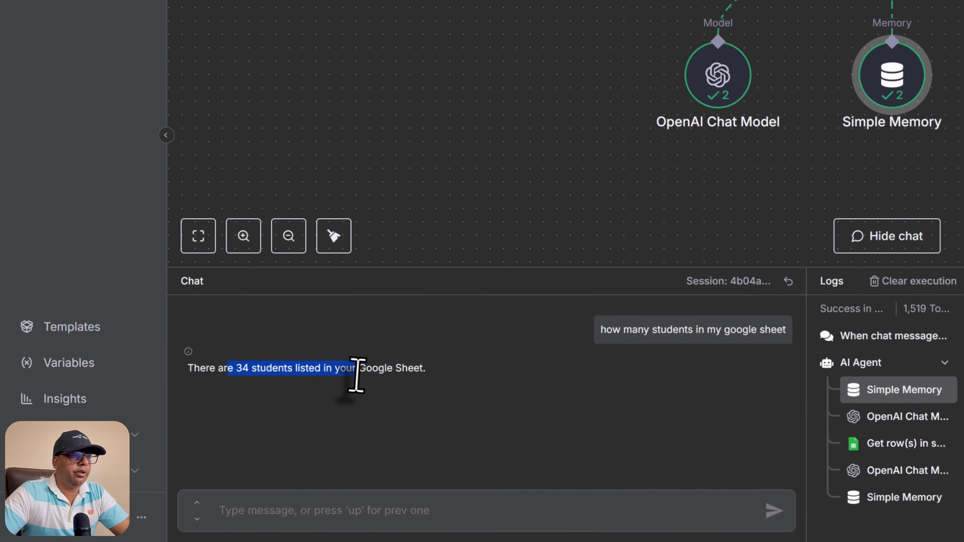
pyautogui.moveTo(357, 374); pyautogui.dragTo(419, 391)
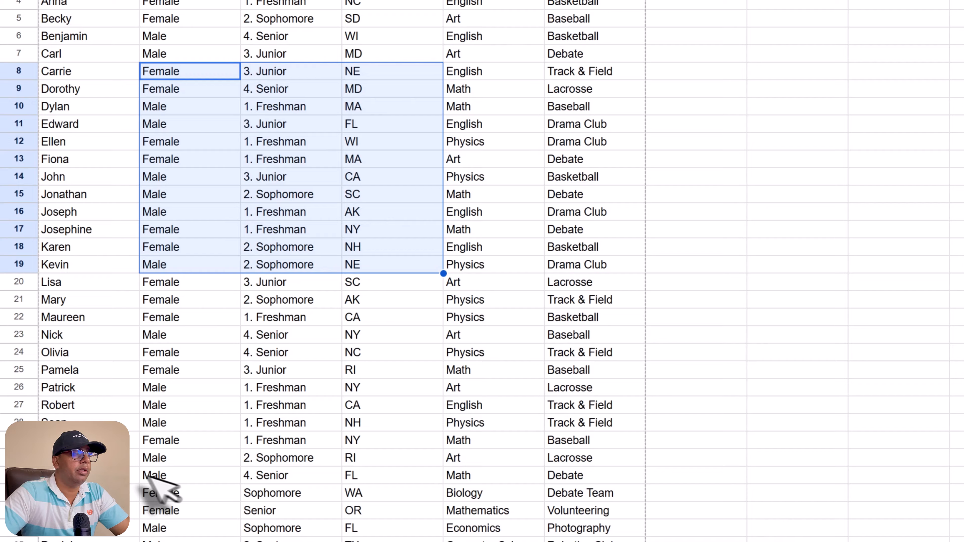
pyautogui.click(110, 408)
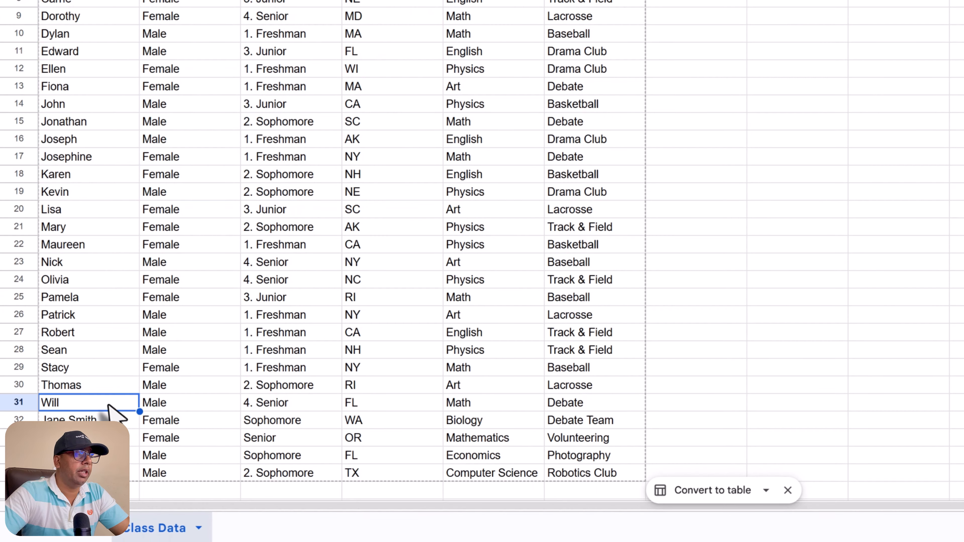
pyautogui.scroll(-3, 129, 430)
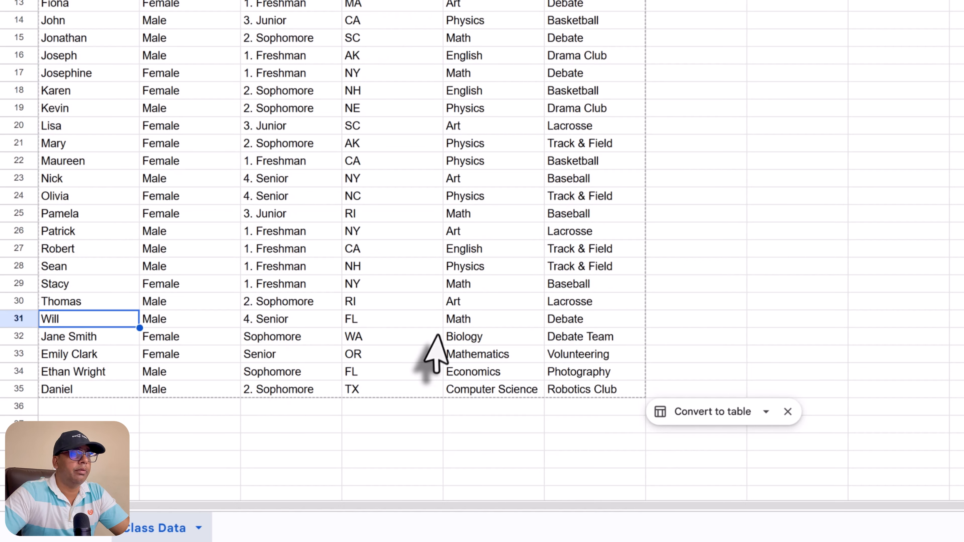
pyautogui.scroll(3, 437, 335)
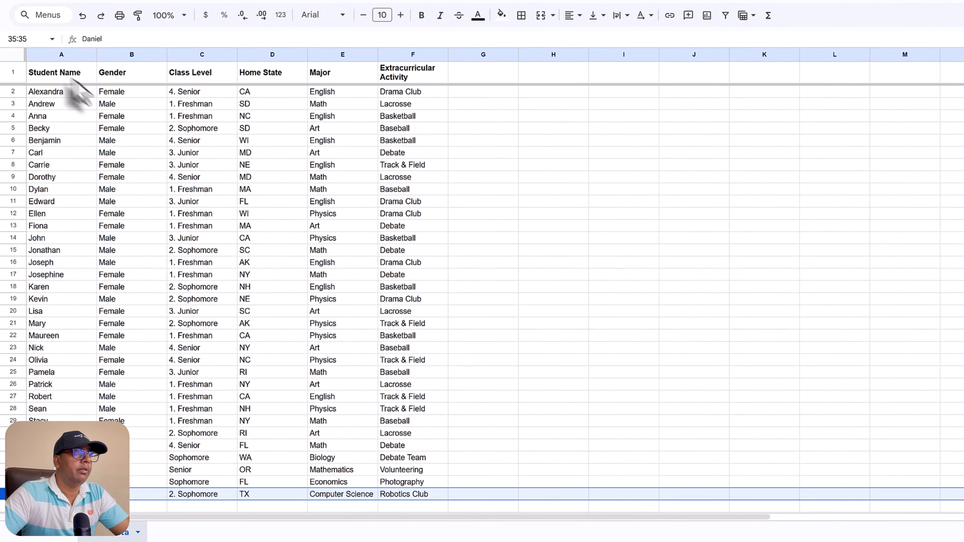
pyautogui.click(44, 143)
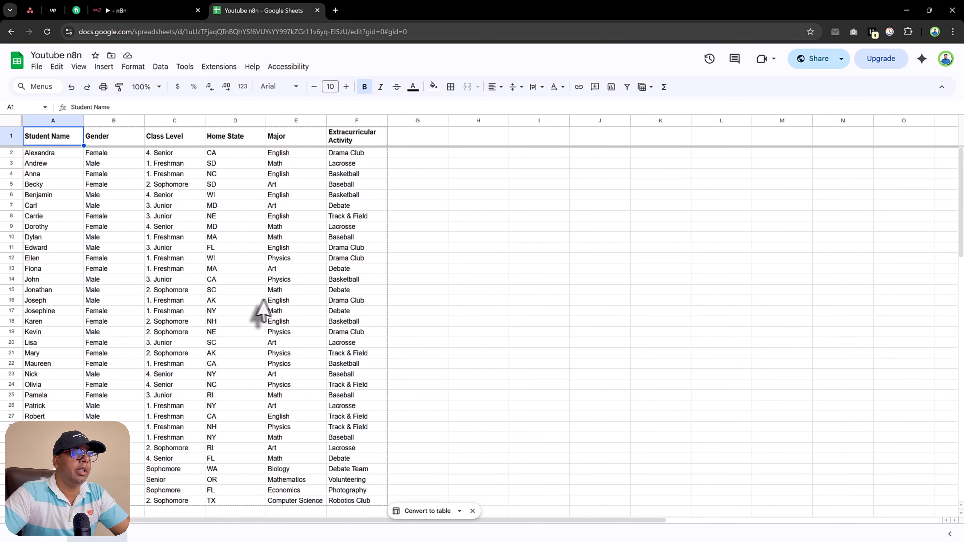
pyautogui.click(179, 11)
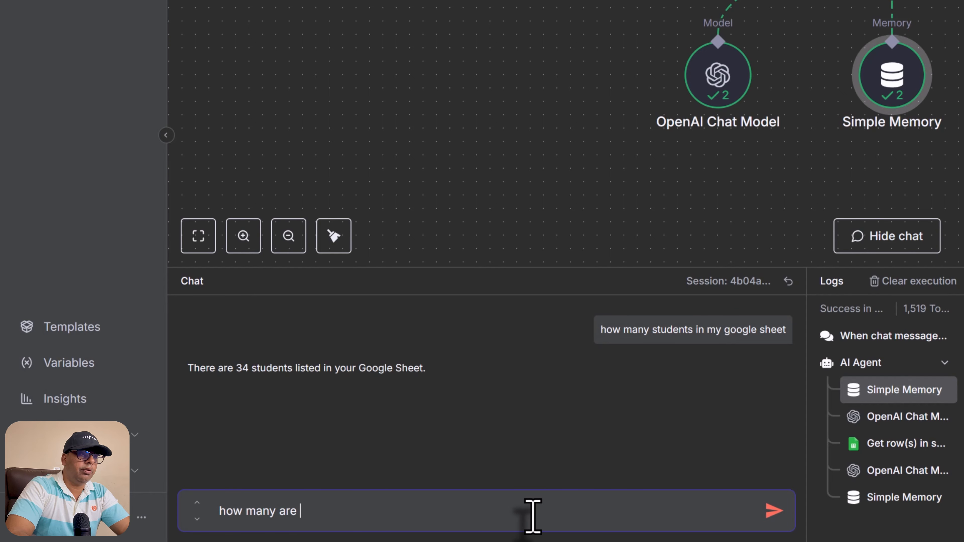
# Step: Ask how many students are male and female, get 17 each, then select the Google Sheets node
pyautogui.write('ale and how many female')
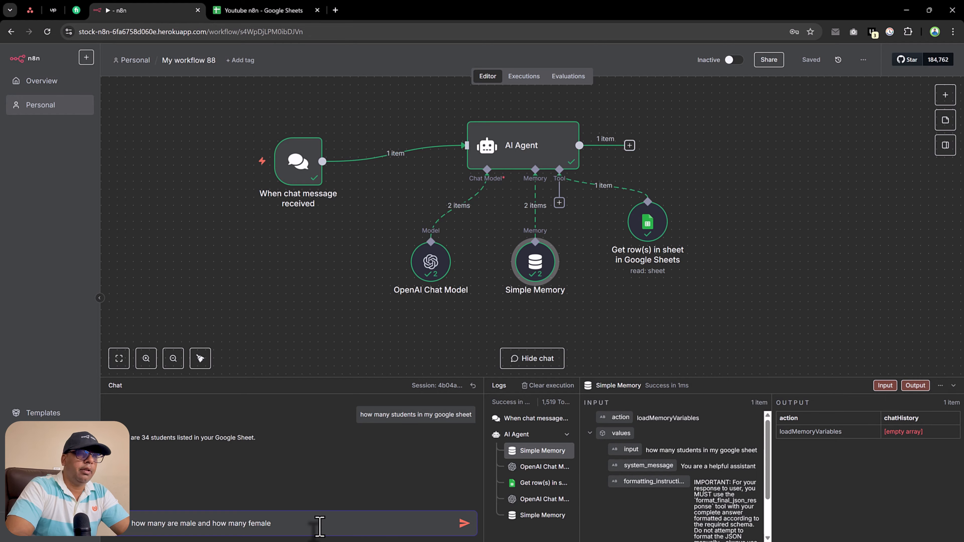
pyautogui.press('Return')
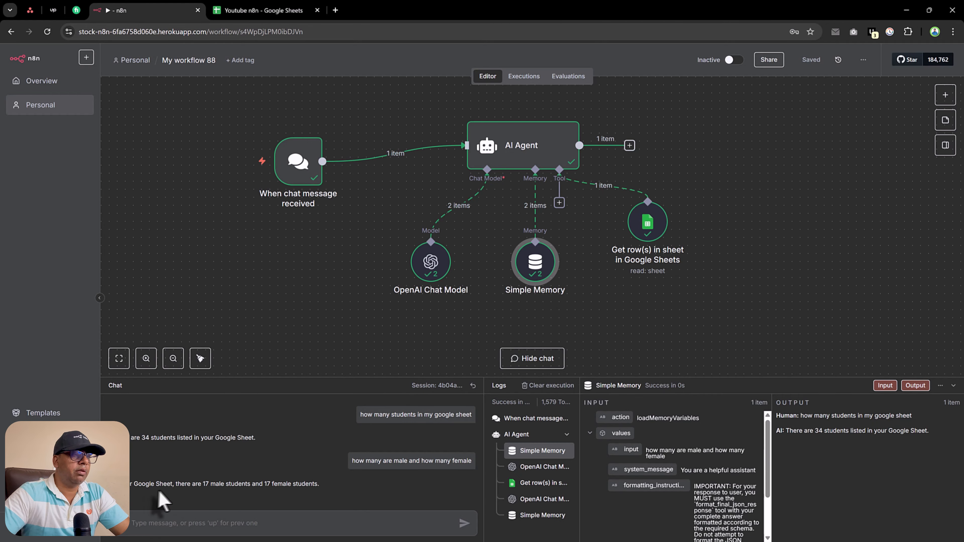
pyautogui.doubleClick(209, 485)
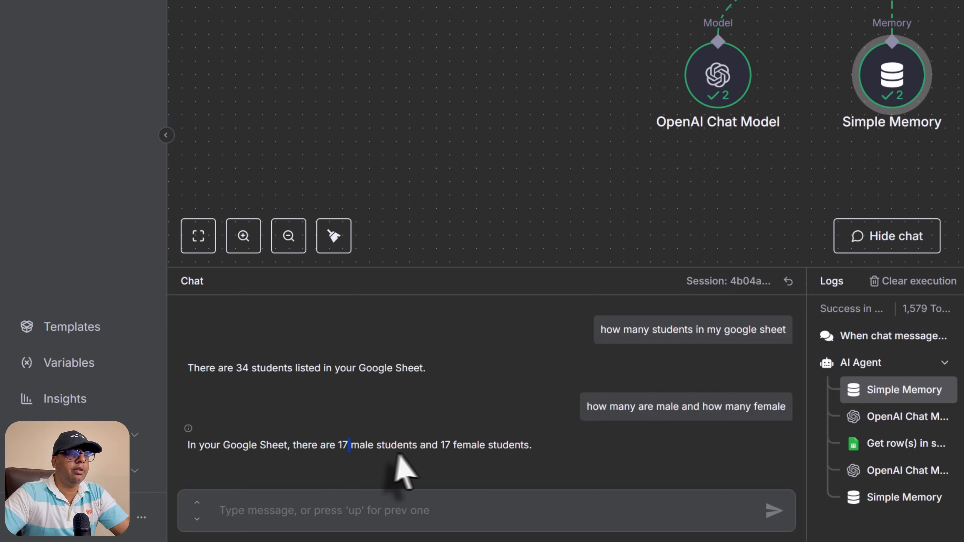
pyautogui.tripleClick(446, 447)
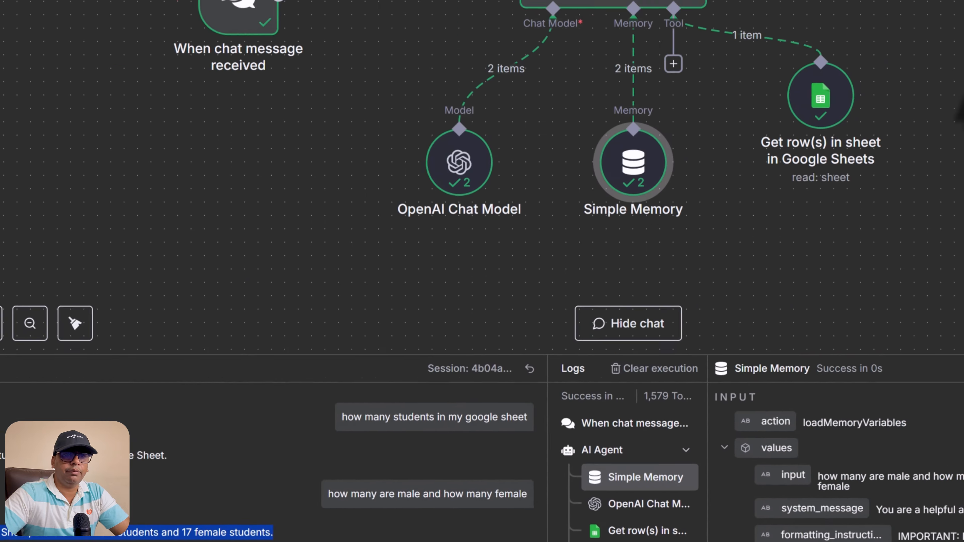
pyautogui.click(821, 101)
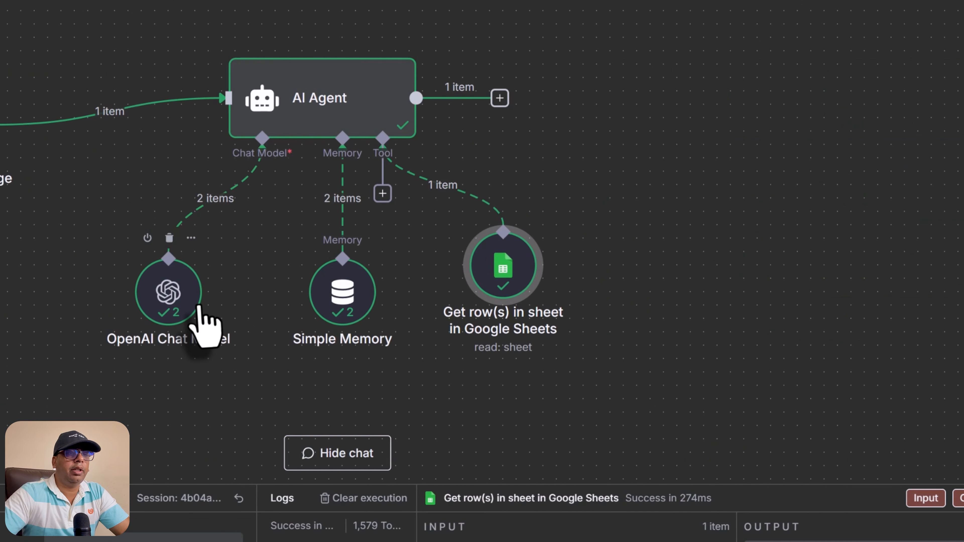
# Step: Rearrange the chat model, memory and sheets nodes and add a second Google Sheets tool
pyautogui.moveTo(197, 307); pyautogui.dragTo(104, 276)
pyautogui.moveTo(230, 319); pyautogui.dragTo(136, 319)
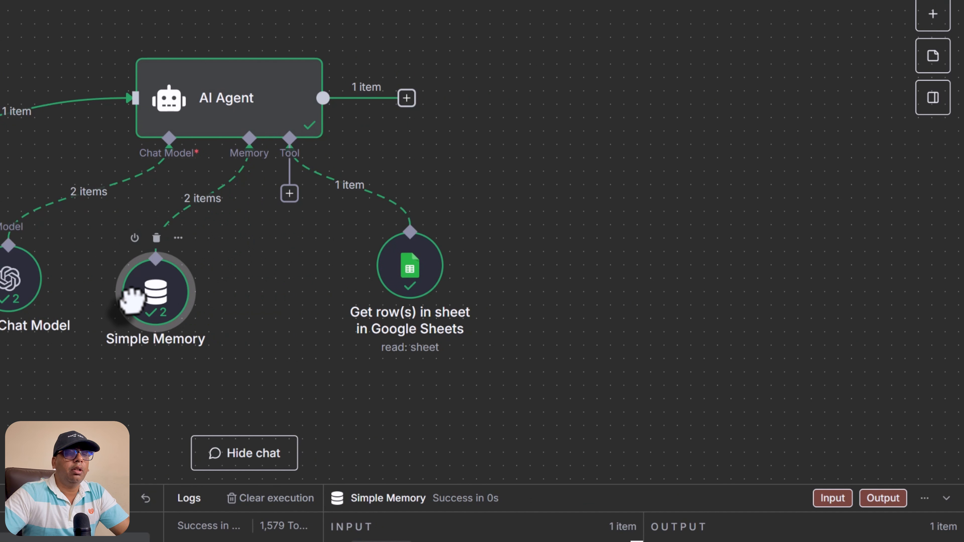
pyautogui.moveTo(426, 277); pyautogui.dragTo(507, 264)
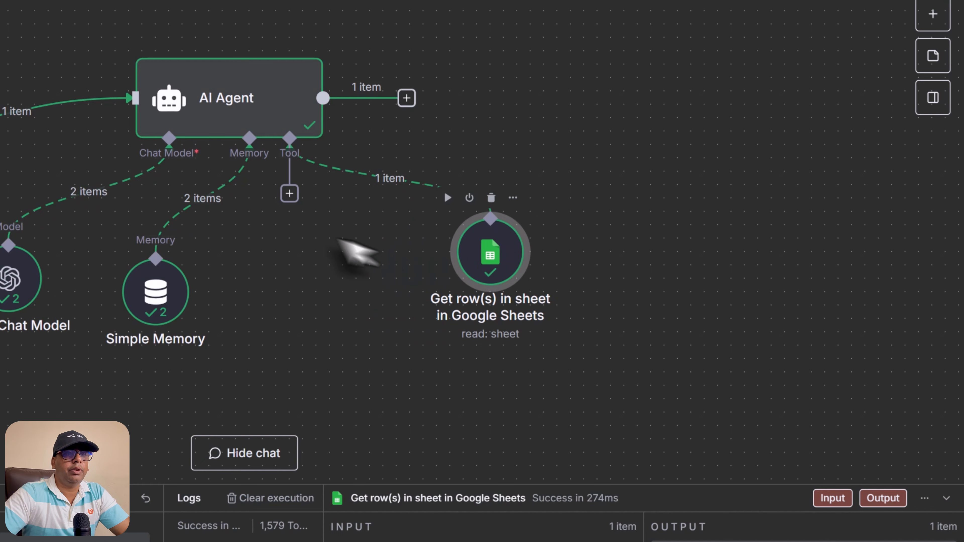
pyautogui.click(290, 194)
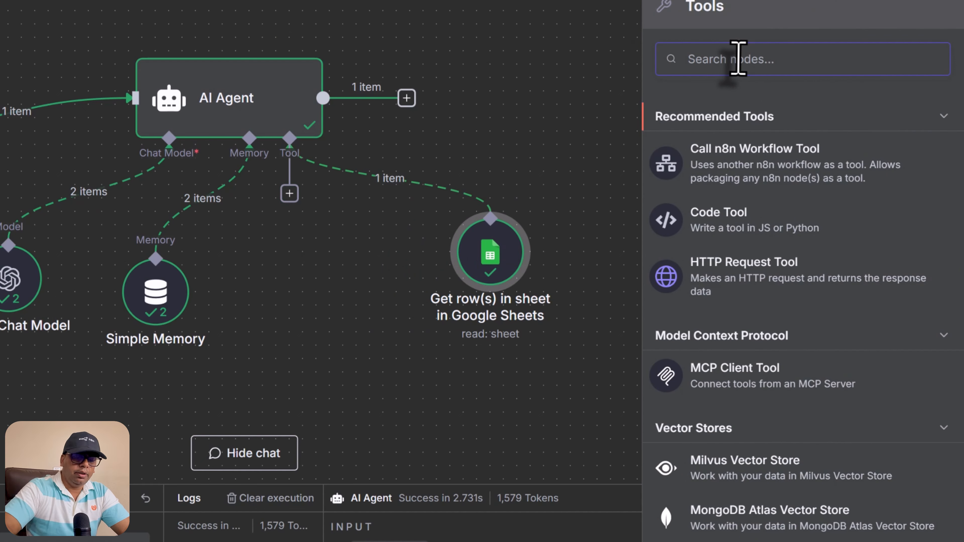
pyautogui.write('google she')
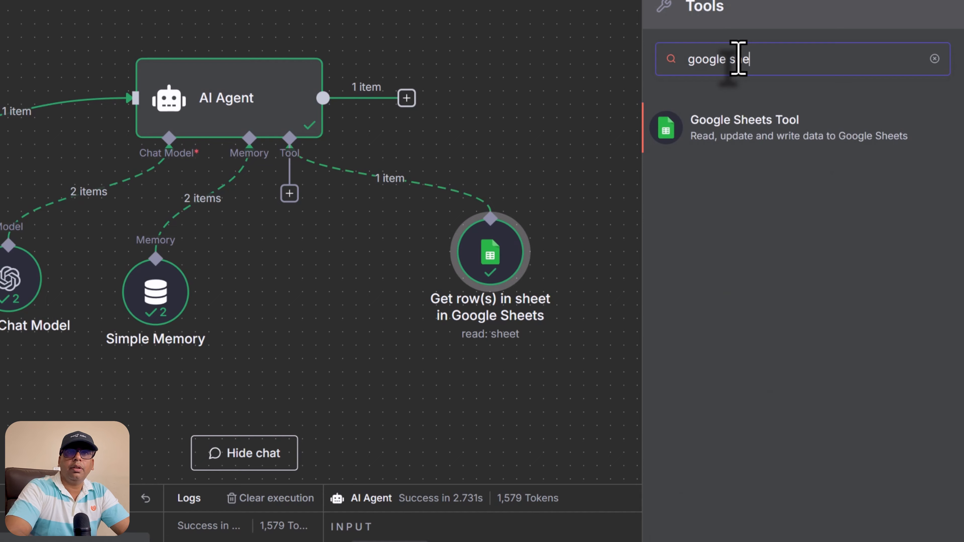
pyautogui.click(746, 148)
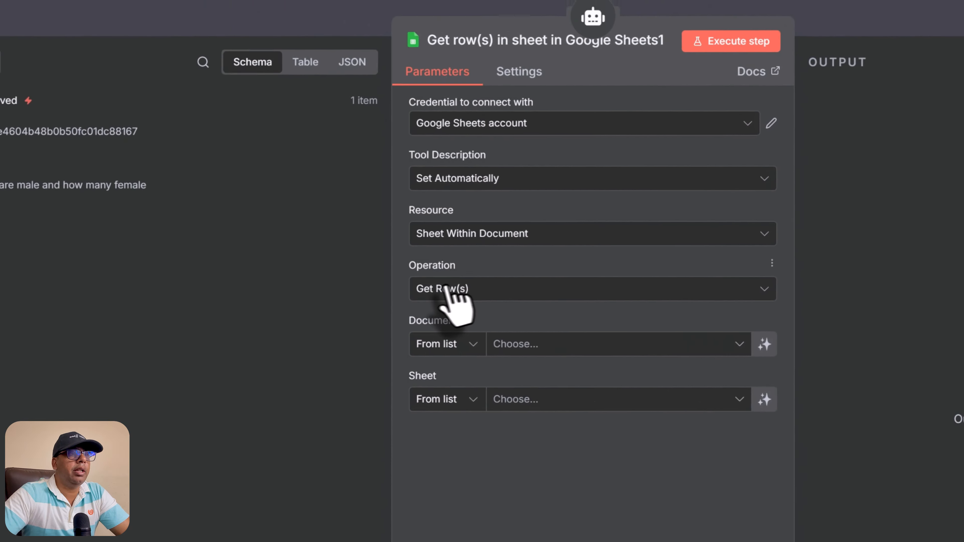
# Step: Set the new tool to Append Row on the Youtube n8n document's Class Data sheet
pyautogui.click(531, 307)
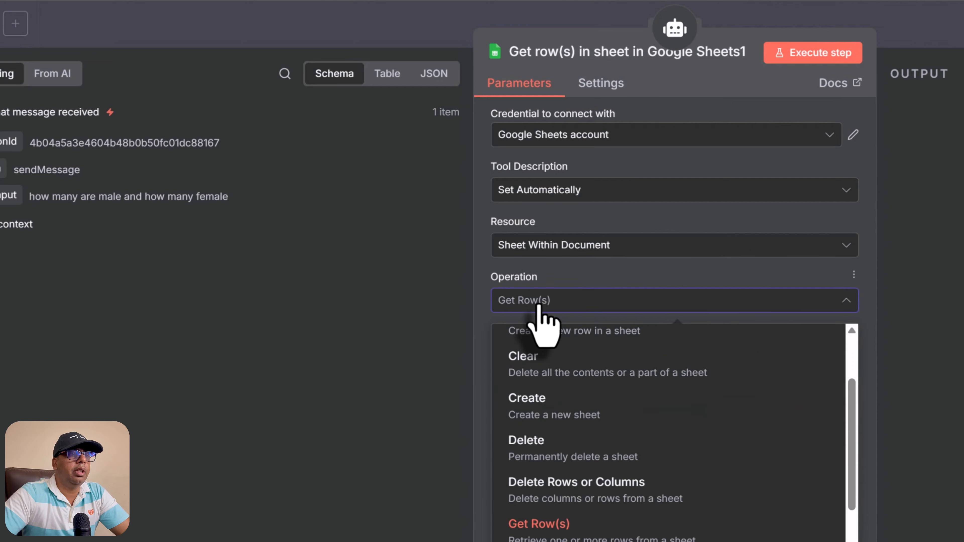
pyautogui.scroll(3, 661, 441)
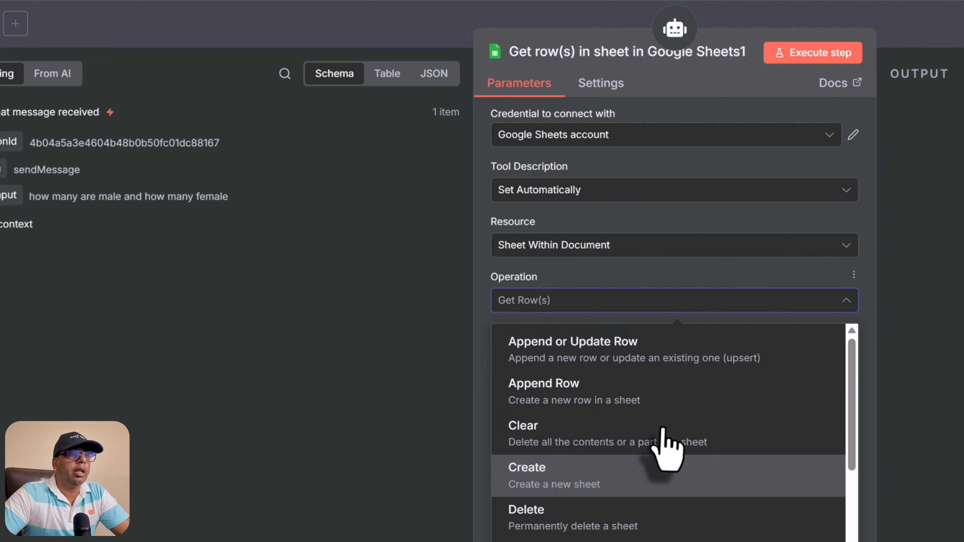
pyautogui.click(601, 404)
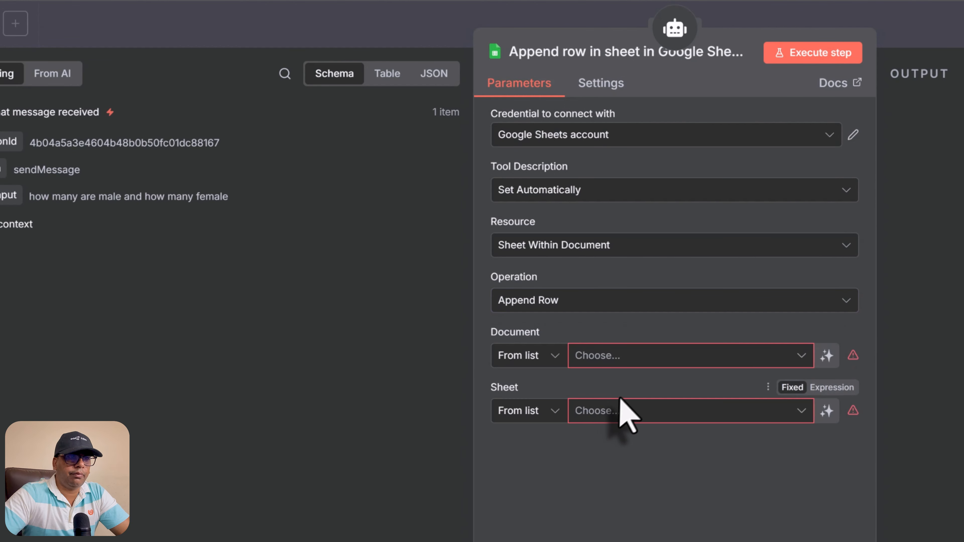
pyautogui.click(605, 363)
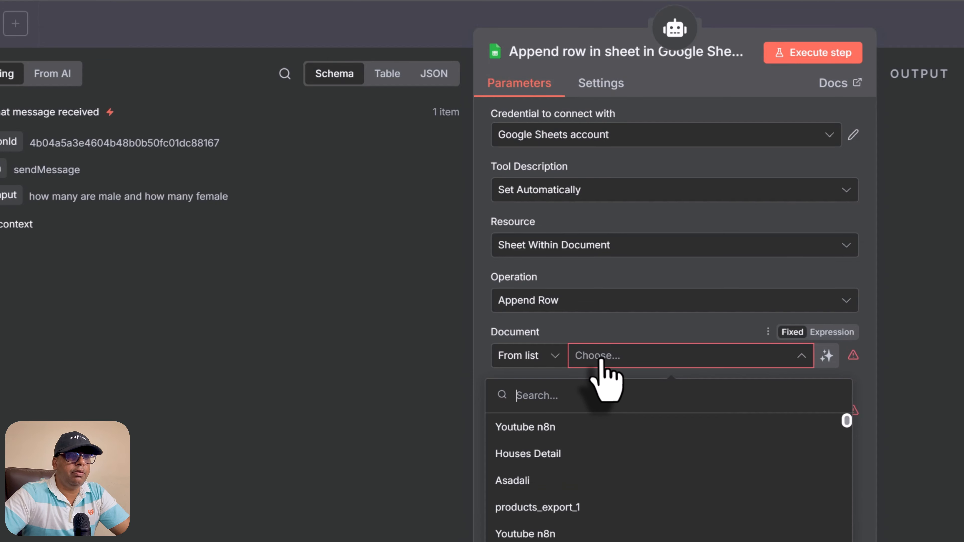
pyautogui.click(597, 433)
pyautogui.click(608, 411)
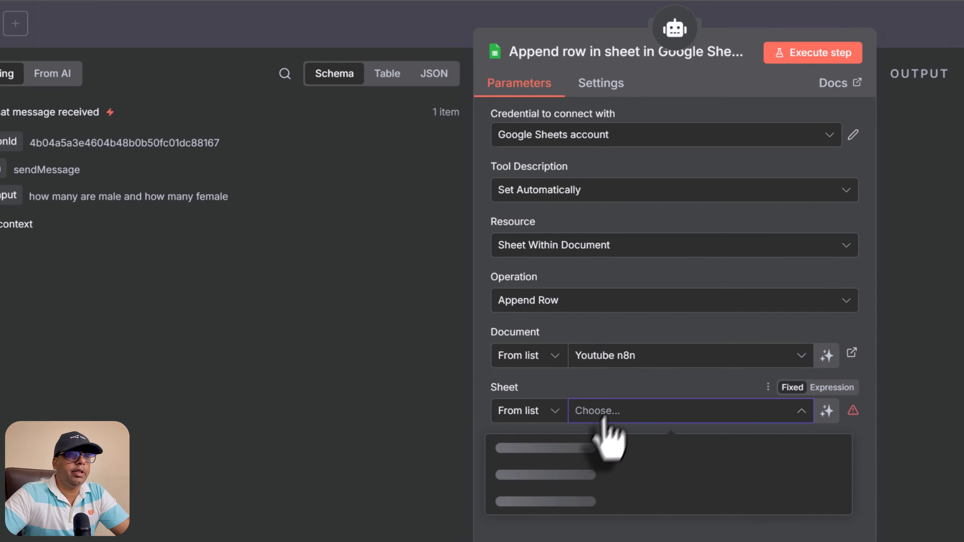
pyautogui.click(582, 448)
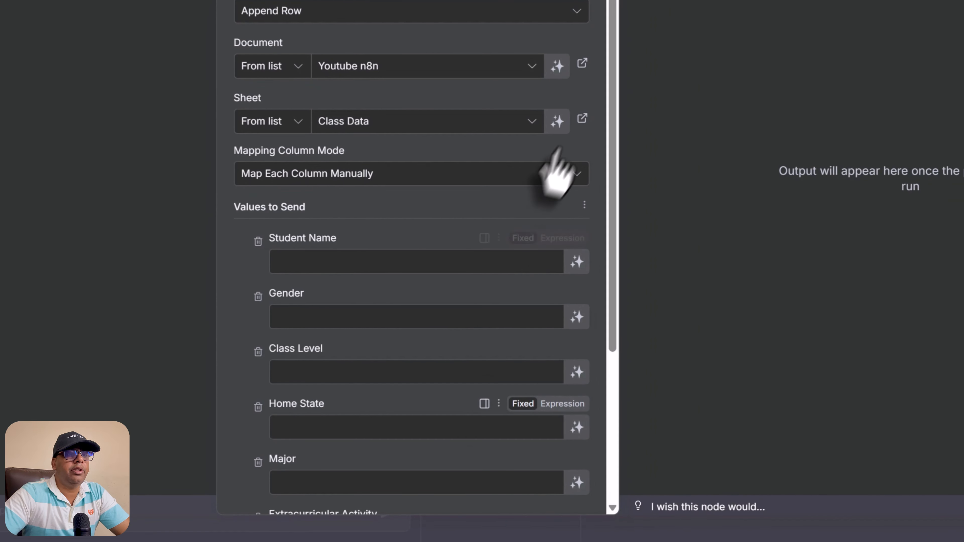
# Step: Let the model define Student Name, Gender, Class Level, Home State, Major and Extracurricular Activity
pyautogui.scroll(-1, 803, 433)
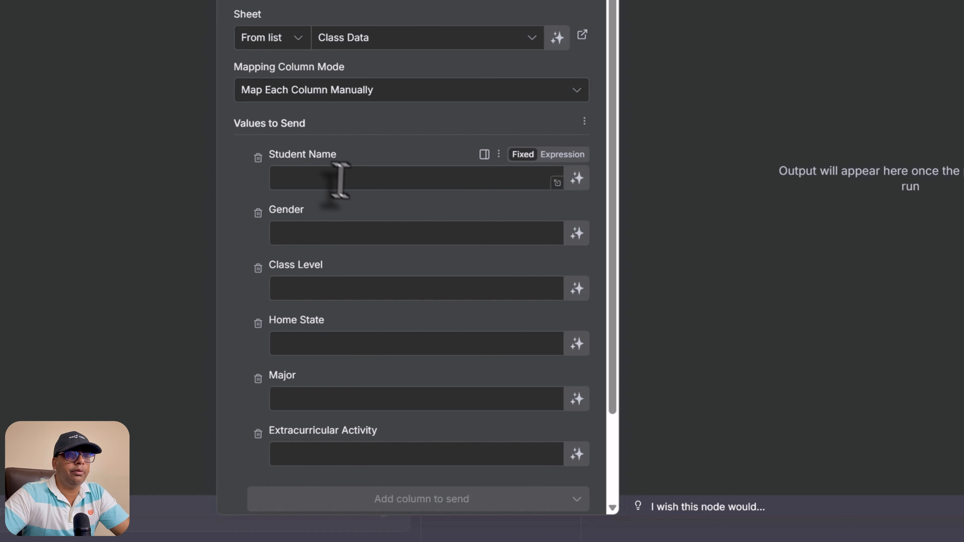
pyautogui.click(577, 177)
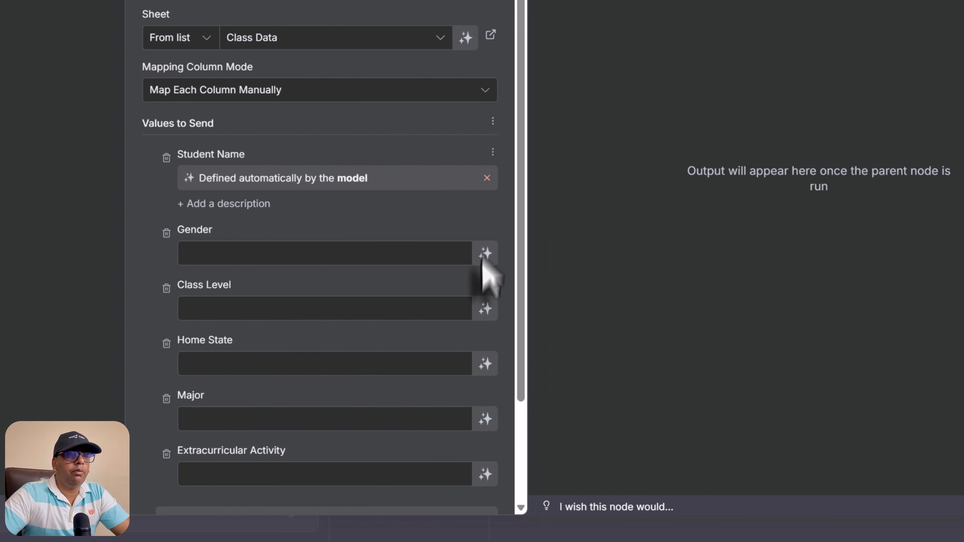
pyautogui.click(577, 232)
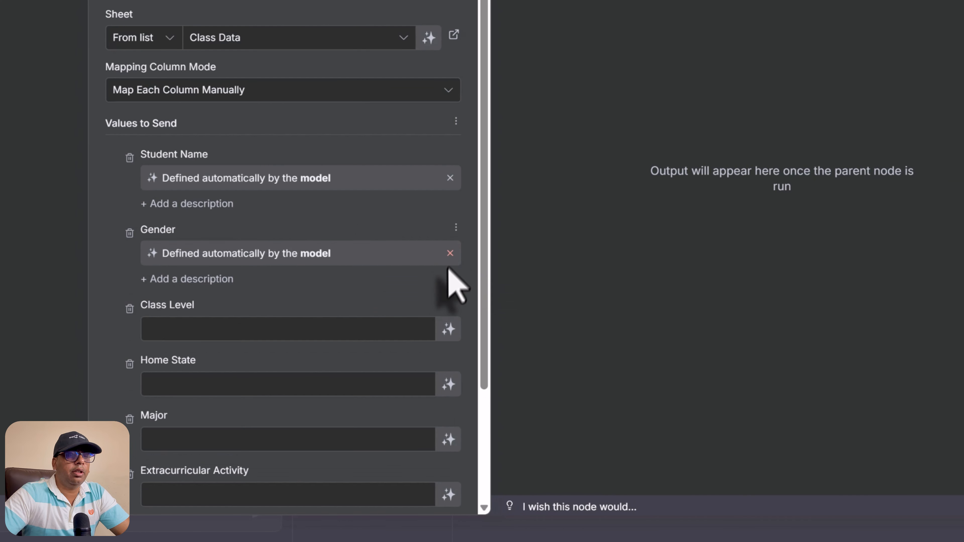
pyautogui.click(448, 329)
pyautogui.scroll(-4, 449, 345)
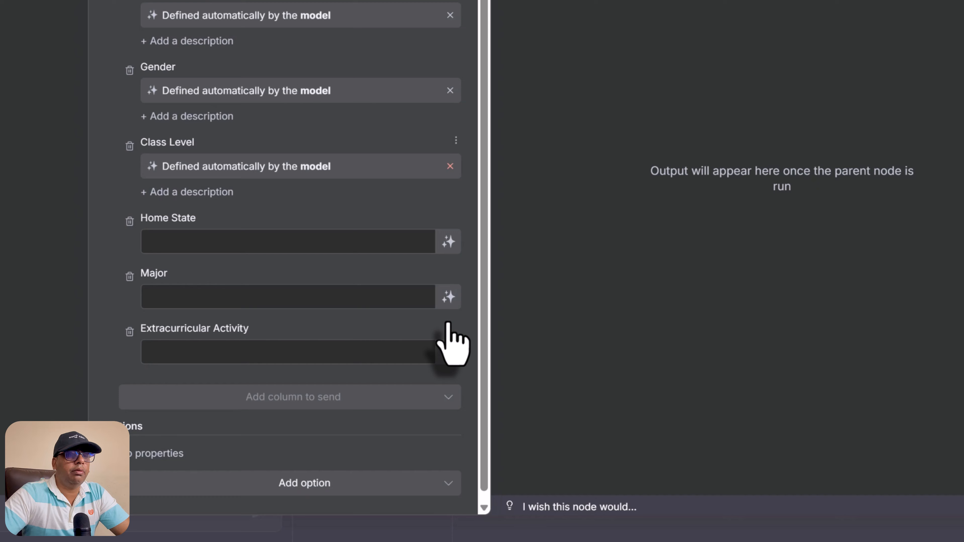
pyautogui.click(448, 237)
pyautogui.click(448, 313)
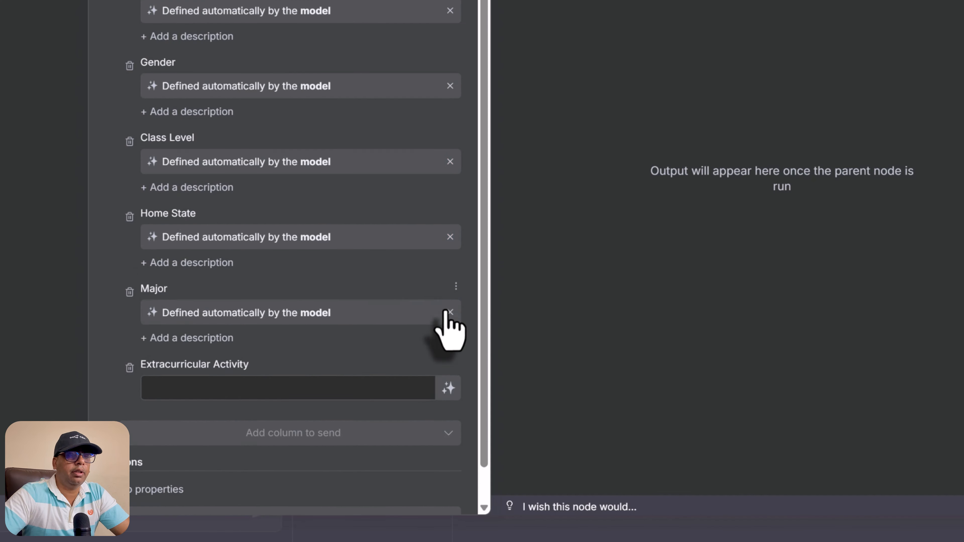
pyautogui.click(448, 389)
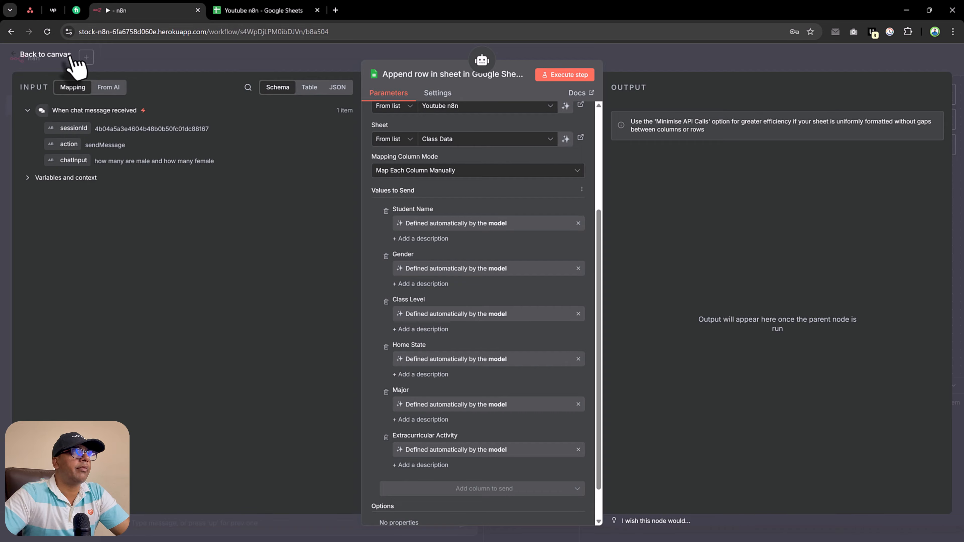
# Step: Arrange the Get row(s) and Append row nodes on the canvas and save the workflow
pyautogui.click(45, 54)
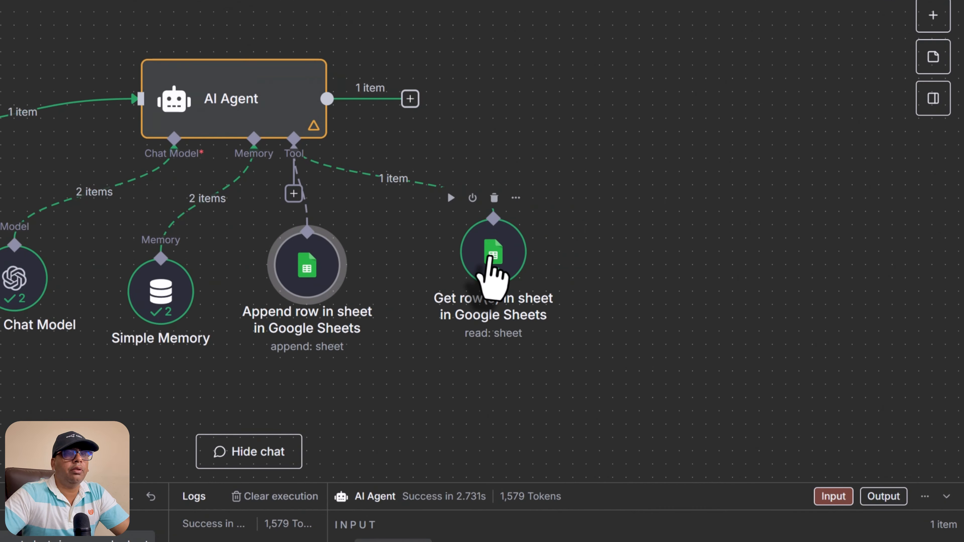
pyautogui.click(674, 234)
pyautogui.moveTo(511, 245); pyautogui.dragTo(497, 245)
pyautogui.moveTo(316, 262); pyautogui.dragTo(344, 262)
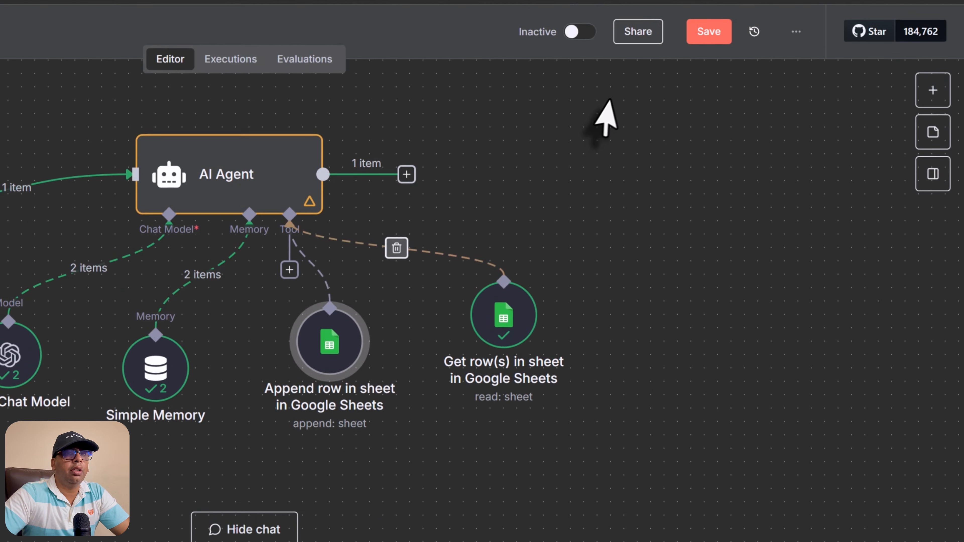
pyautogui.click(715, 100)
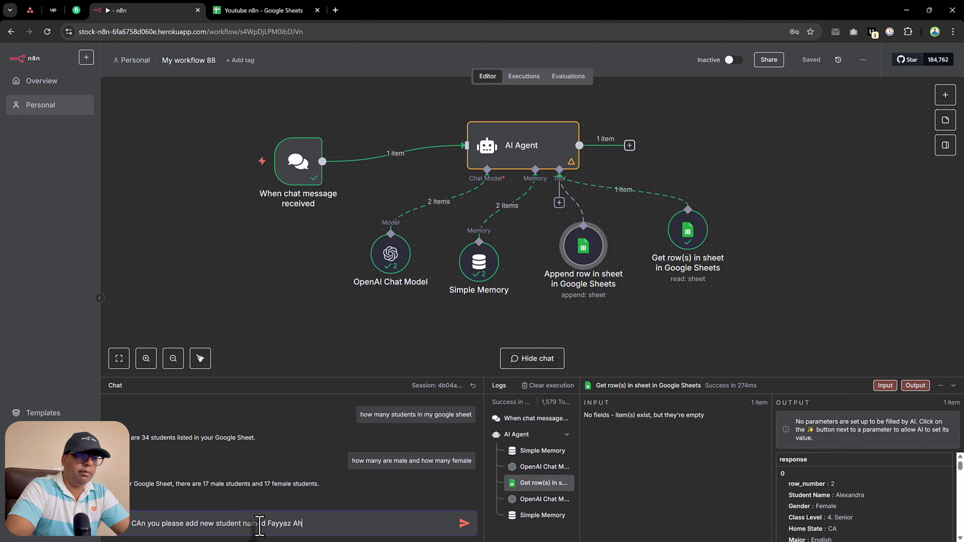
# Step: Ask the agent to add a new male senior student using dummy data; it appends the row
pyautogui.click(283, 11)
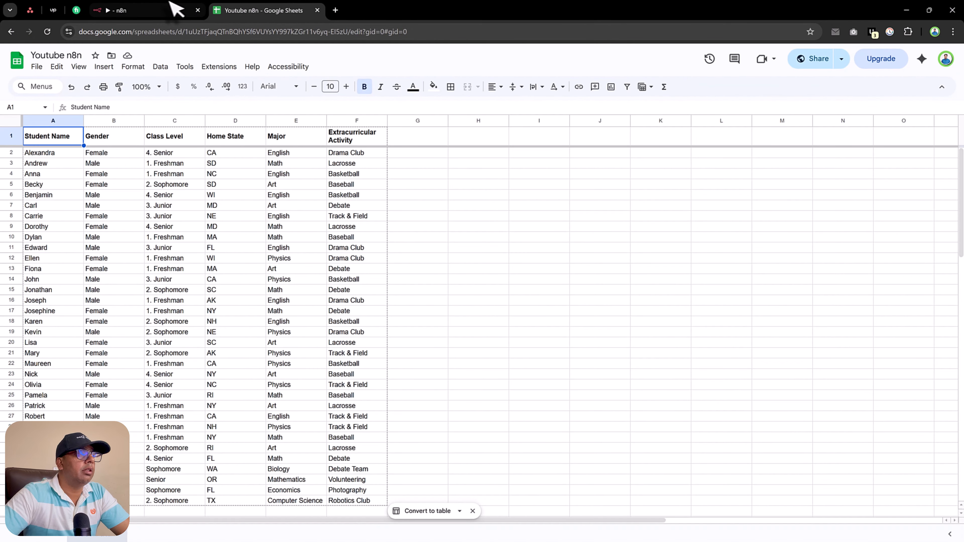
pyautogui.click(212, 12)
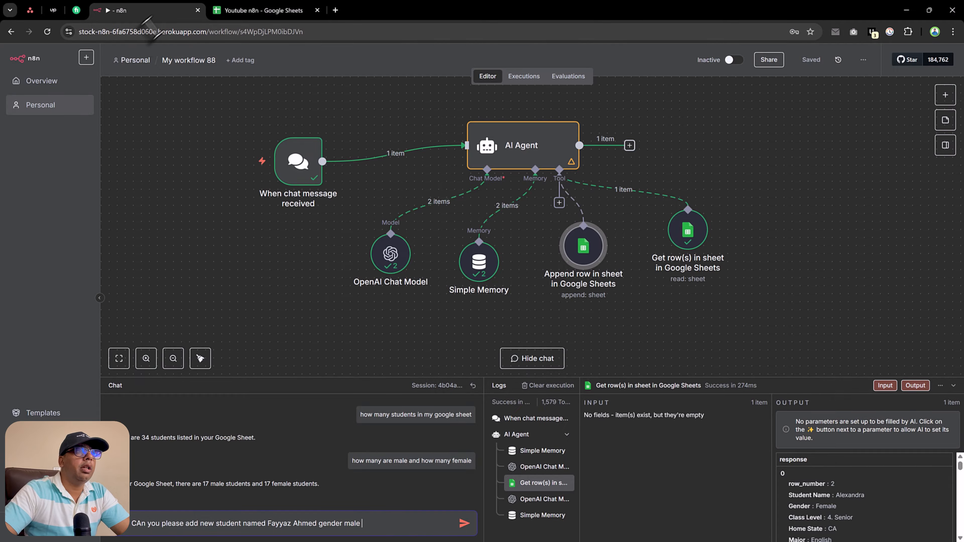
pyautogui.click(279, 11)
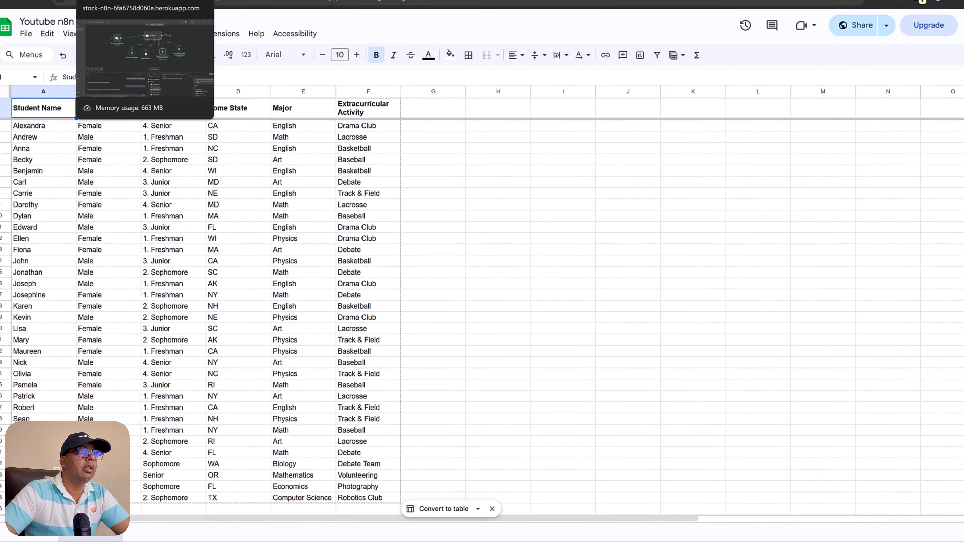
pyautogui.click(118, 10)
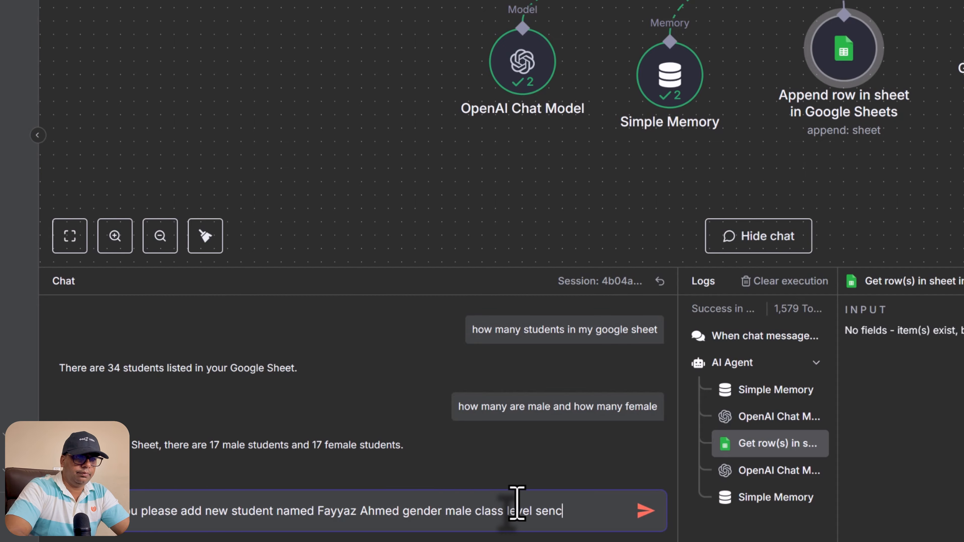
pyautogui.press('BackSpace')
pyautogui.press('BackSpace')
pyautogui.press('BackSpace')
pyautogui.write('ior')
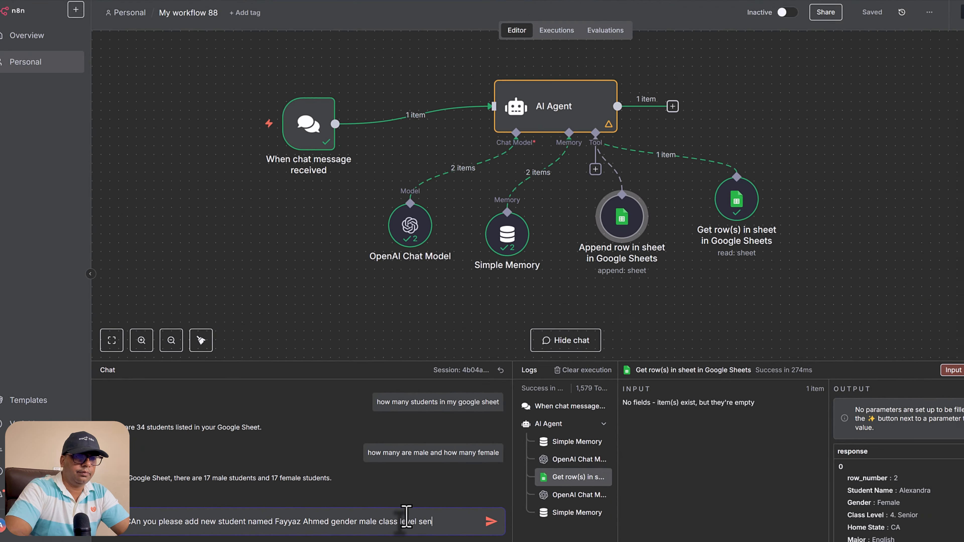
pyautogui.write(' and so on')
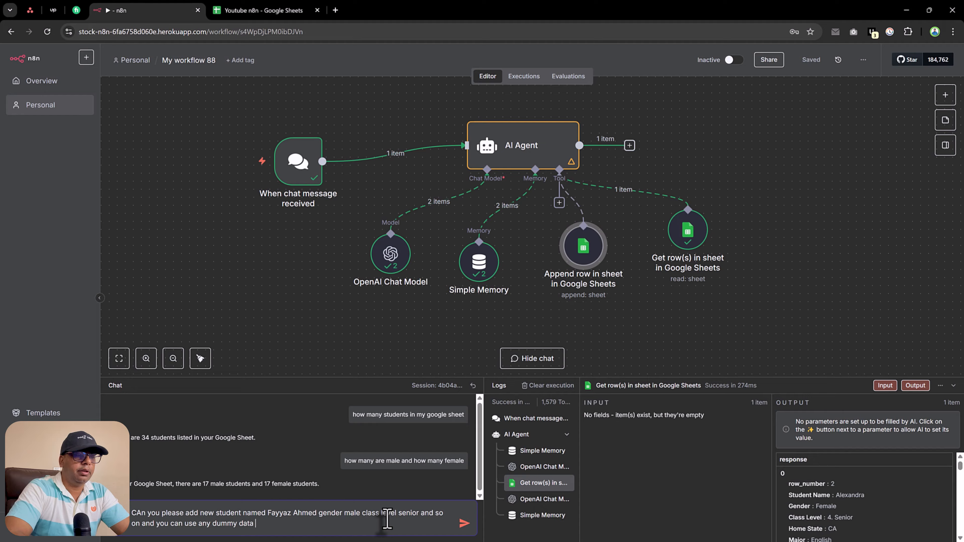
pyautogui.write('and you can use any dummy data')
pyautogui.press('Return')
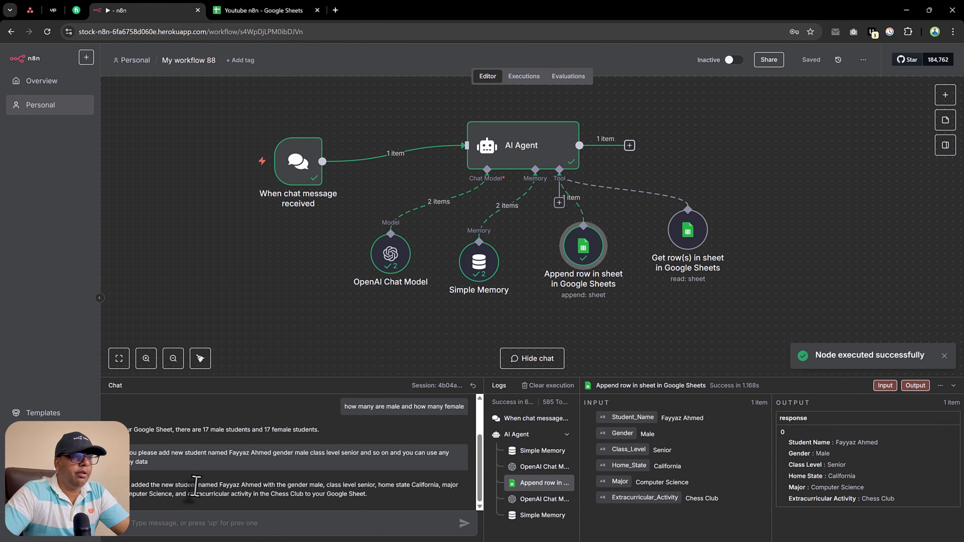
pyautogui.moveTo(259, 485); pyautogui.dragTo(406, 498)
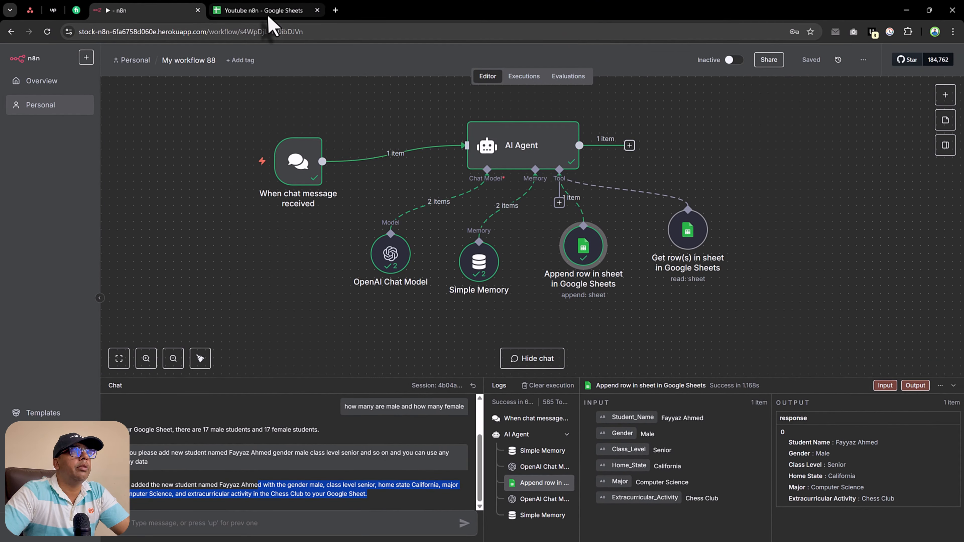
pyautogui.click(270, 14)
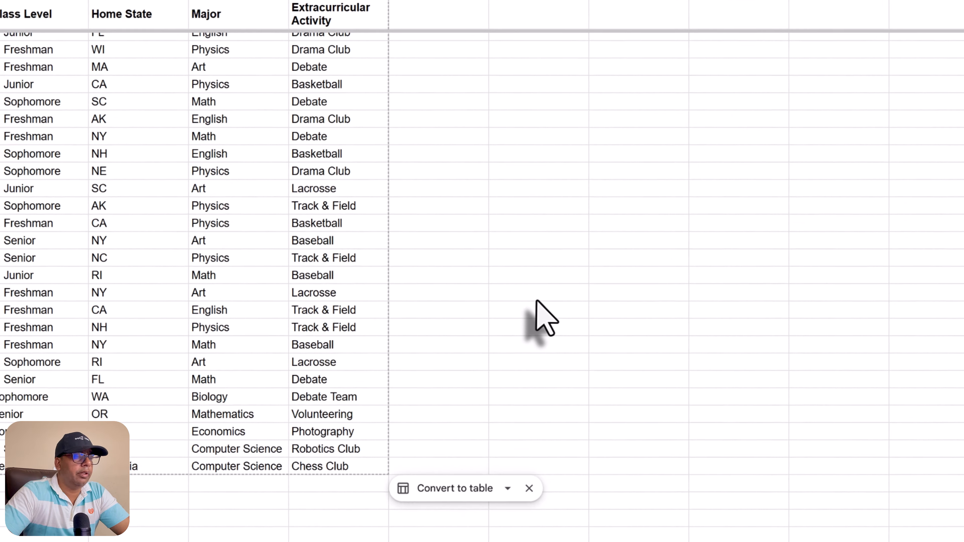
pyautogui.click(497, 304)
pyautogui.click(95, 323)
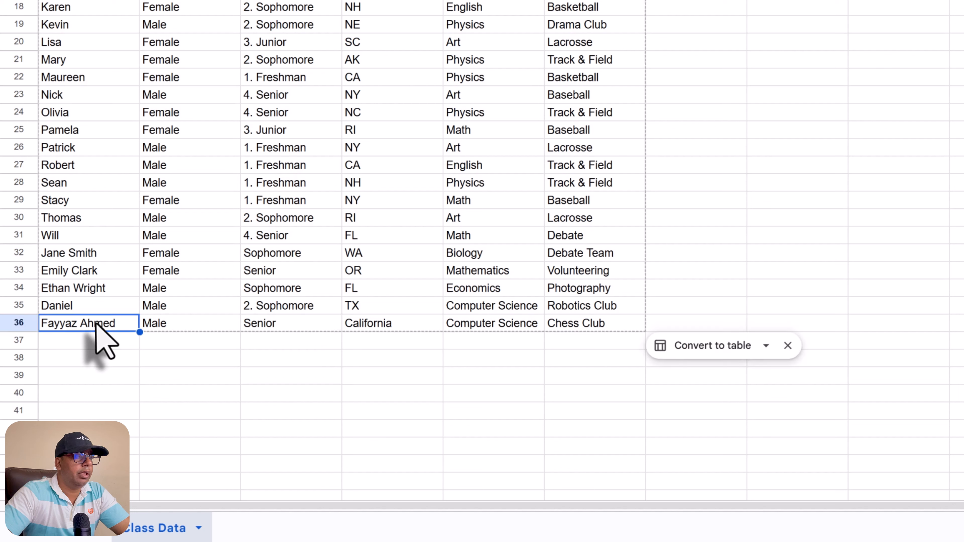
pyautogui.click(153, 326)
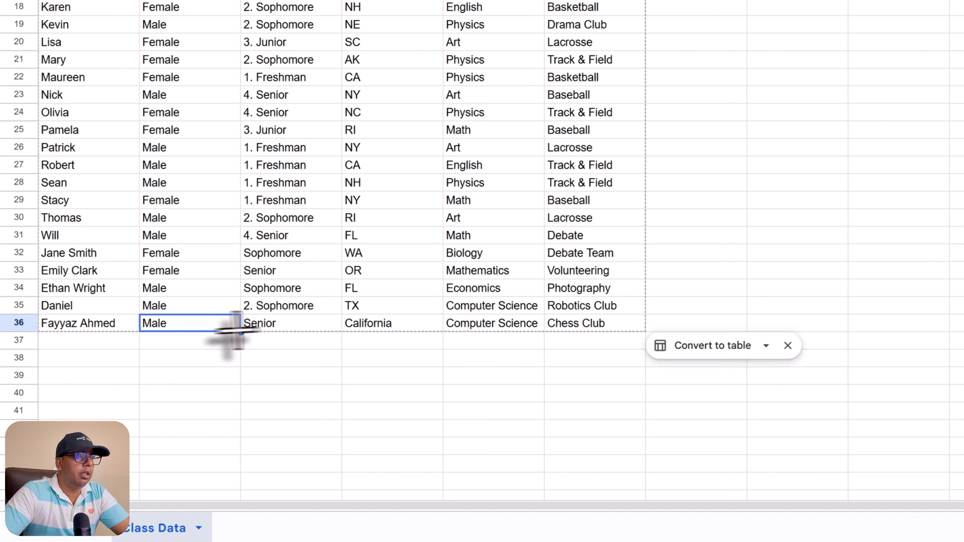
pyautogui.click(375, 325)
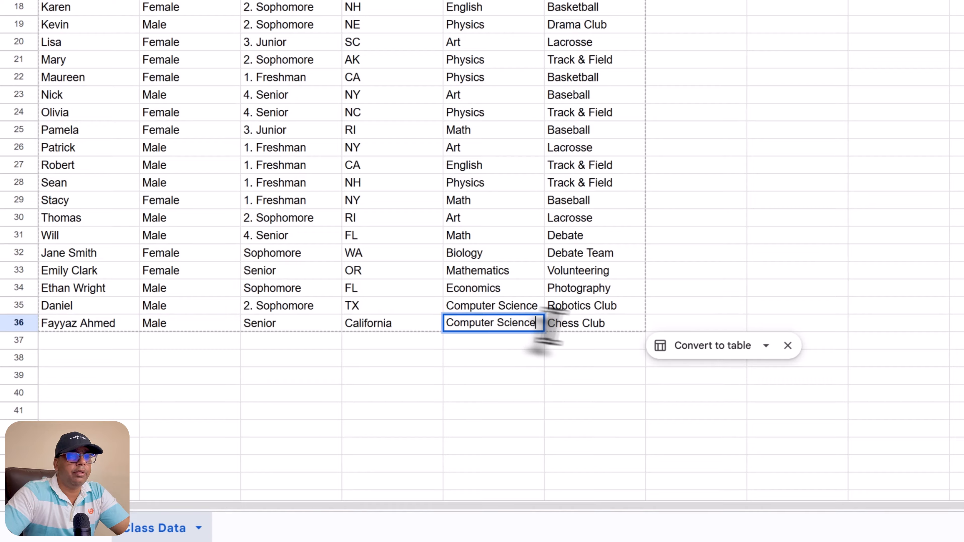
pyautogui.click(573, 324)
pyautogui.click(365, 359)
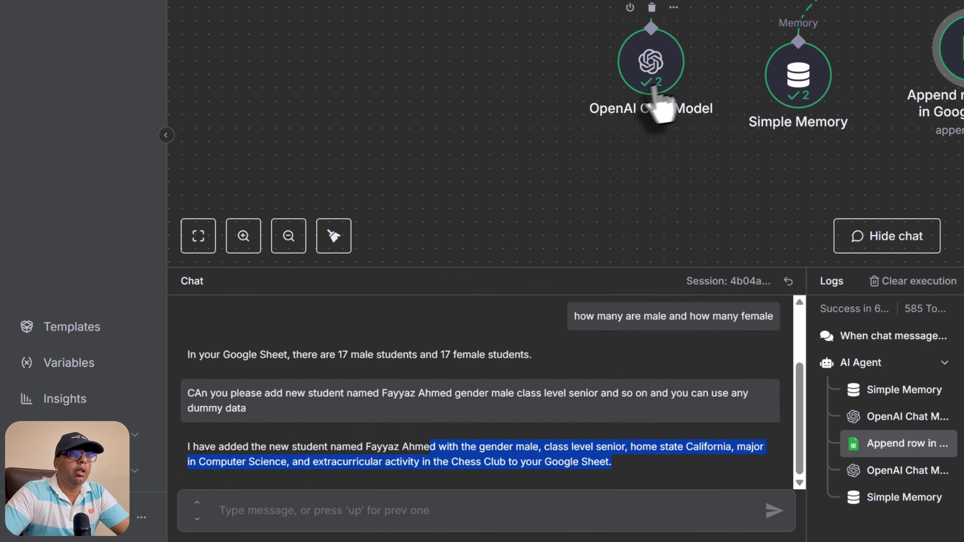
# Step: Rearrange the model, memory and sheets nodes, then add a Shopify Tool to the agent
pyautogui.moveTo(370, 206); pyautogui.dragTo(264, 208)
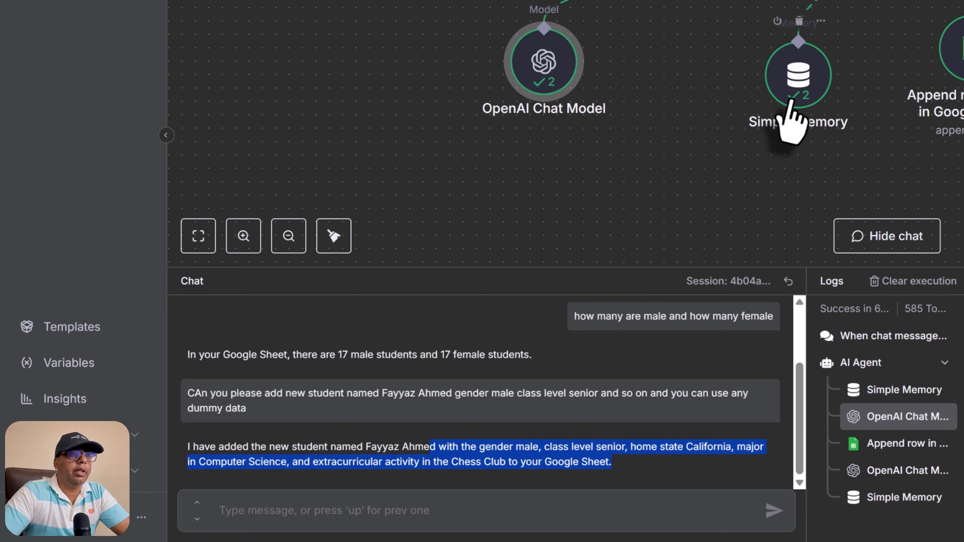
pyautogui.moveTo(495, 203); pyautogui.dragTo(389, 202)
pyautogui.moveTo(770, 136); pyautogui.dragTo(623, 168)
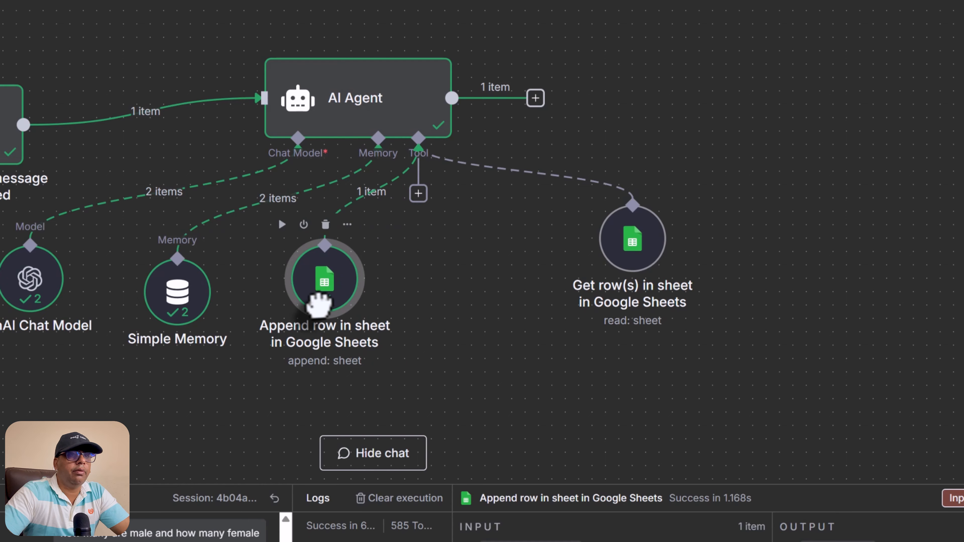
pyautogui.moveTo(633, 239); pyautogui.dragTo(472, 292)
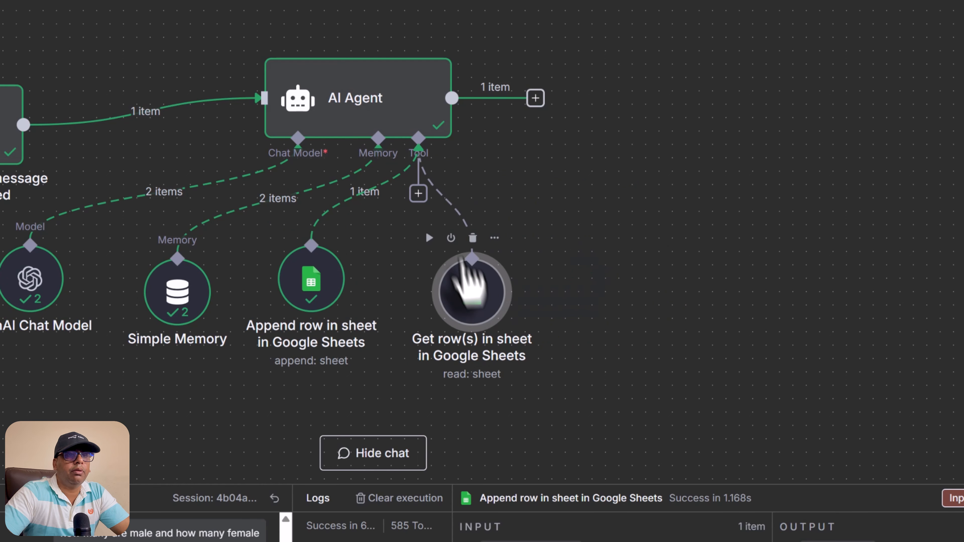
pyautogui.click(418, 193)
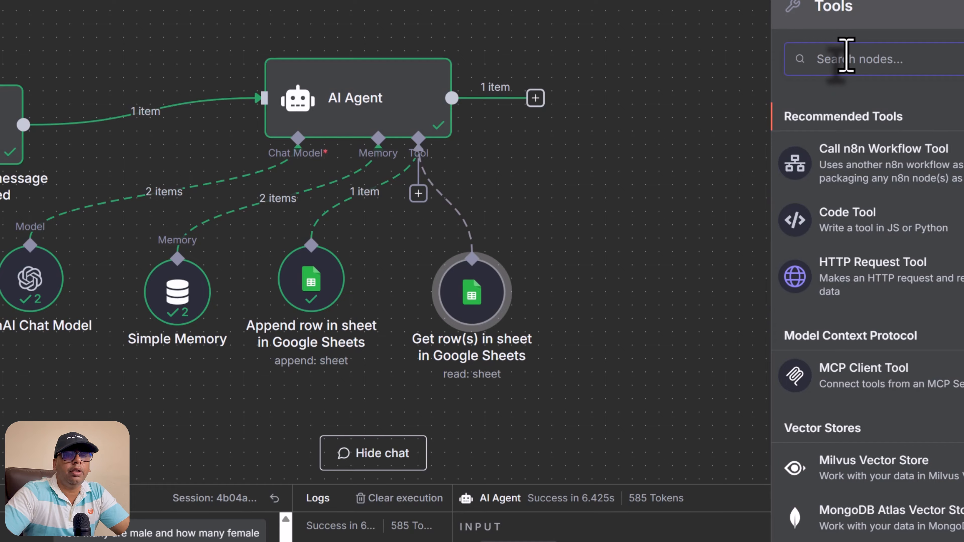
pyautogui.write('shopify')
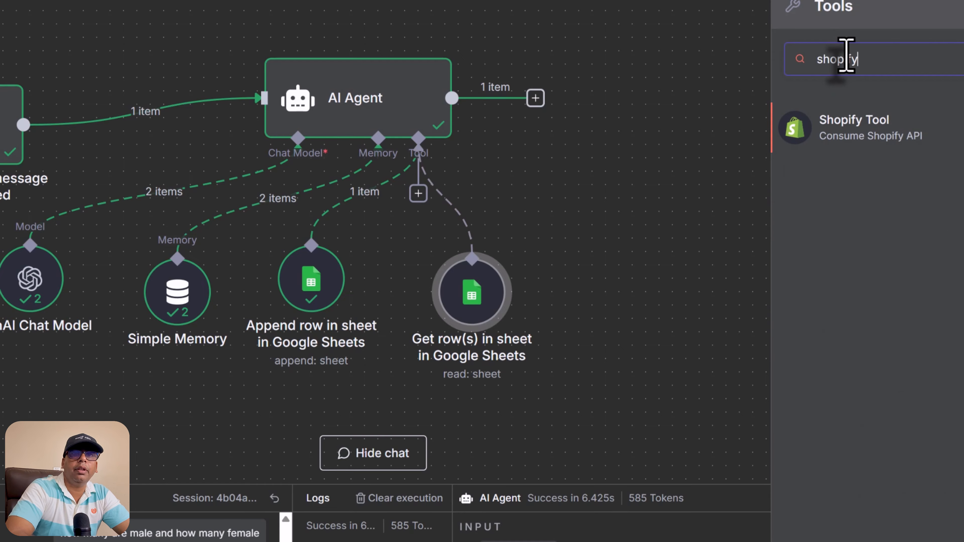
pyautogui.click(869, 145)
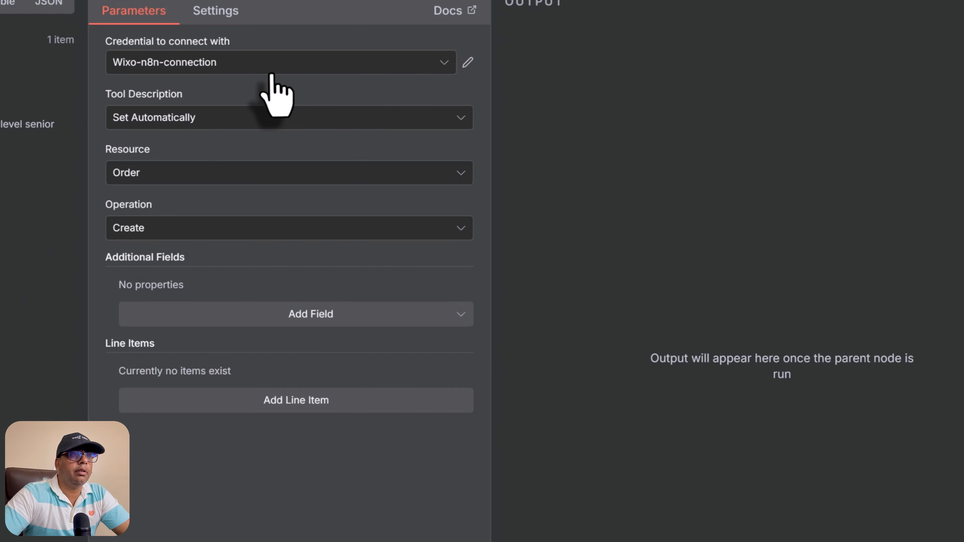
# Step: Set the Shopify tool's resource to Product and operation to Get Many
pyautogui.click(180, 175)
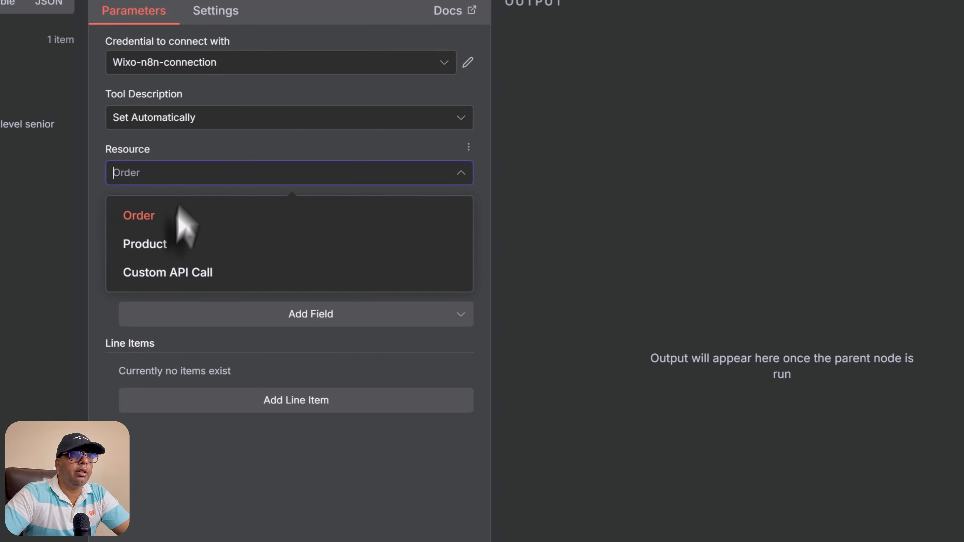
pyautogui.click(167, 245)
pyautogui.click(166, 231)
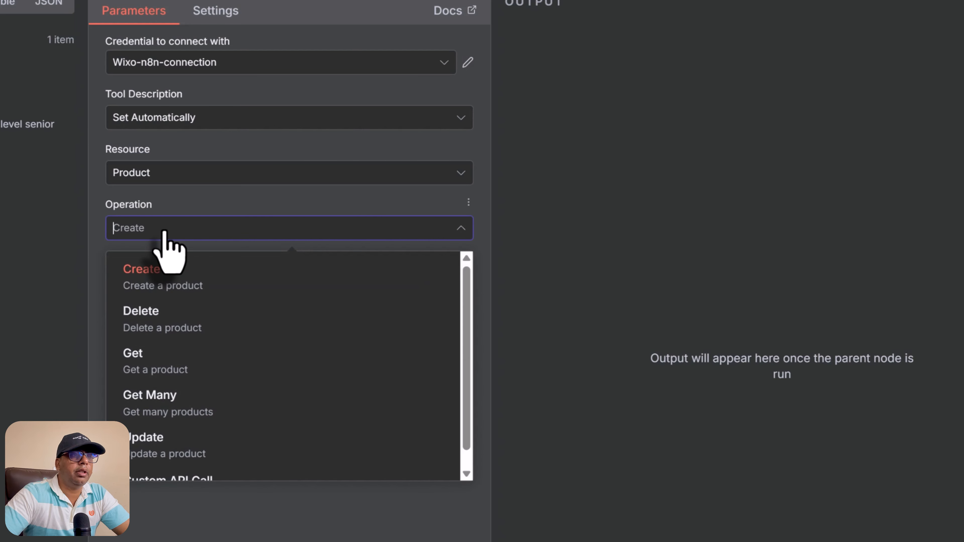
pyautogui.click(211, 398)
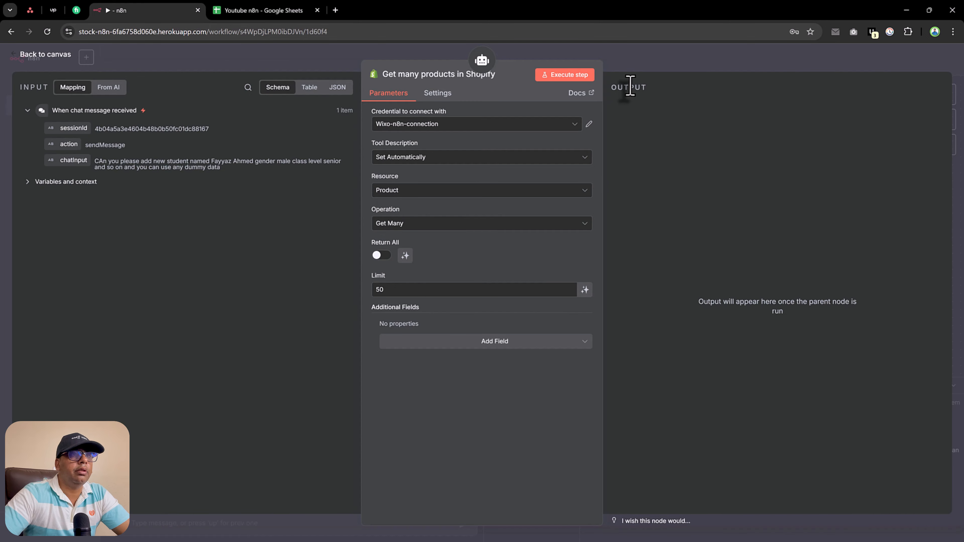
pyautogui.click(55, 54)
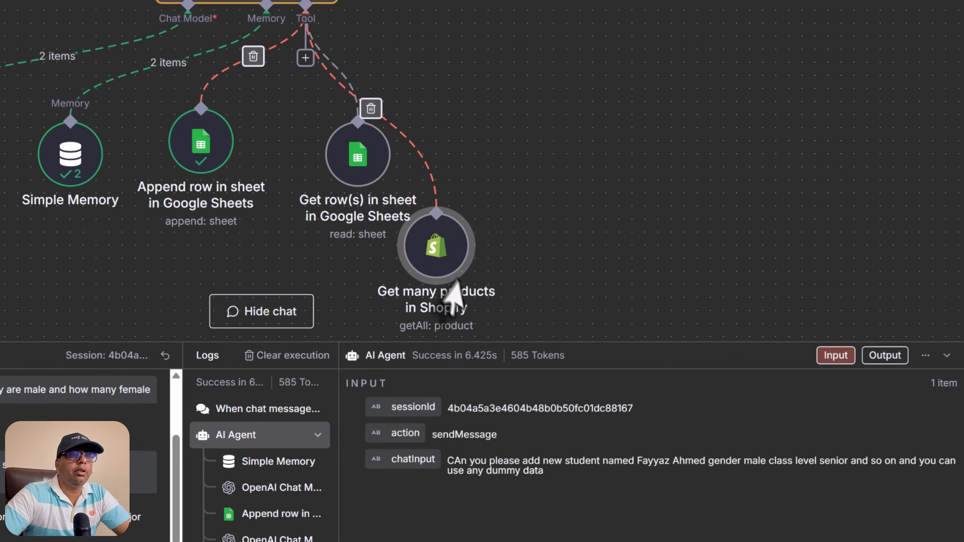
# Step: Place the Shopify tool beside Get row(s), ask the agent for five product titles, and enlarge the chat
pyautogui.moveTo(452, 275); pyautogui.dragTo(499, 131)
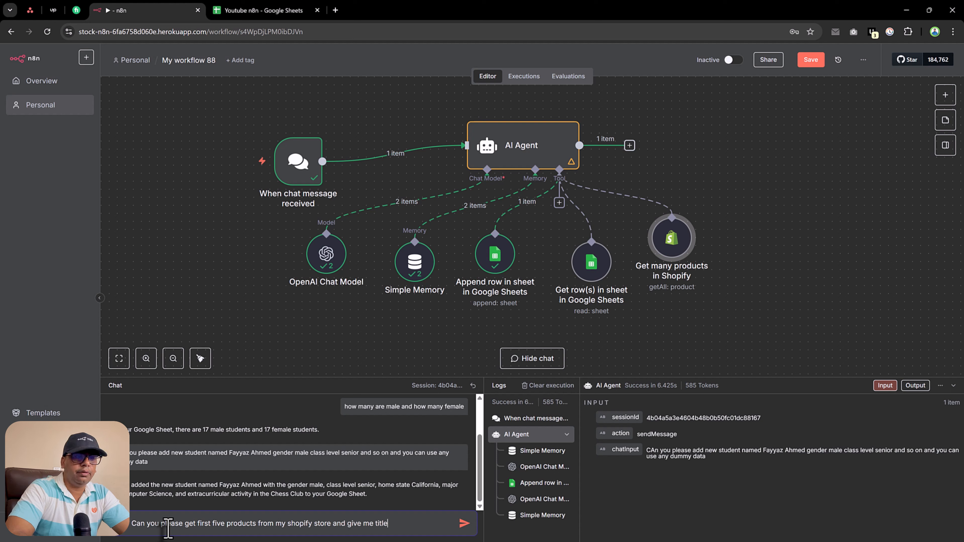
pyautogui.press('Return')
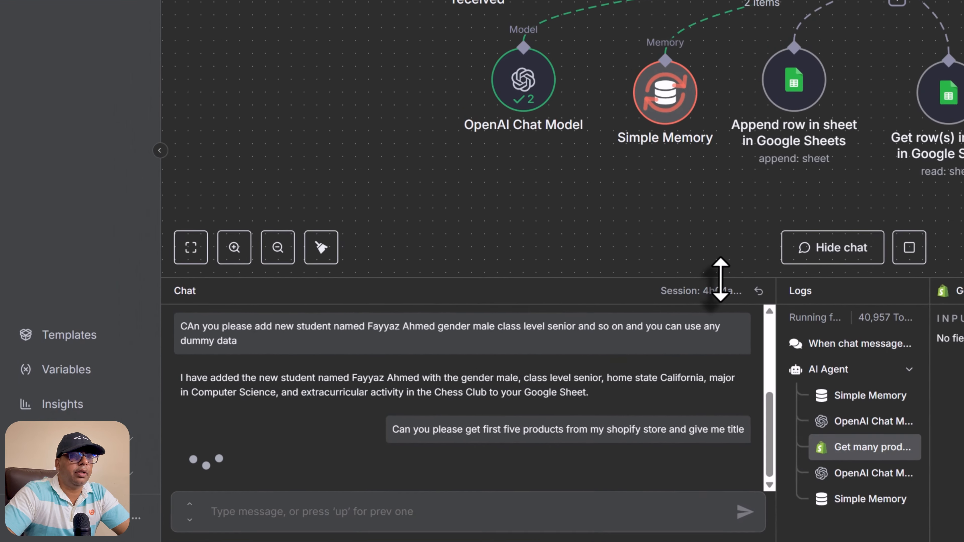
pyautogui.moveTo(744, 189); pyautogui.dragTo(745, 116)
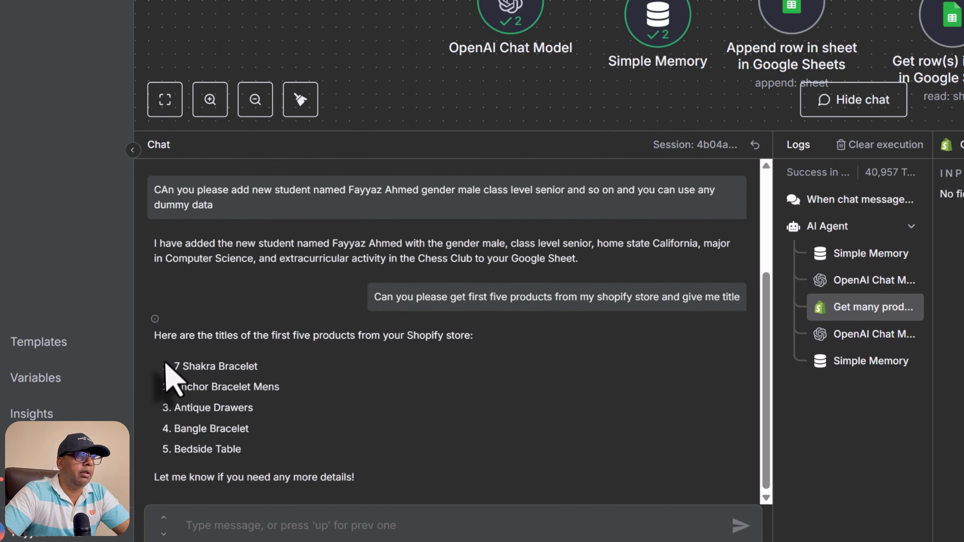
# Step: Highlight the five returned titles, from 7 Shakra Bracelet to Bedside Table
pyautogui.moveTo(166, 364); pyautogui.dragTo(263, 396)
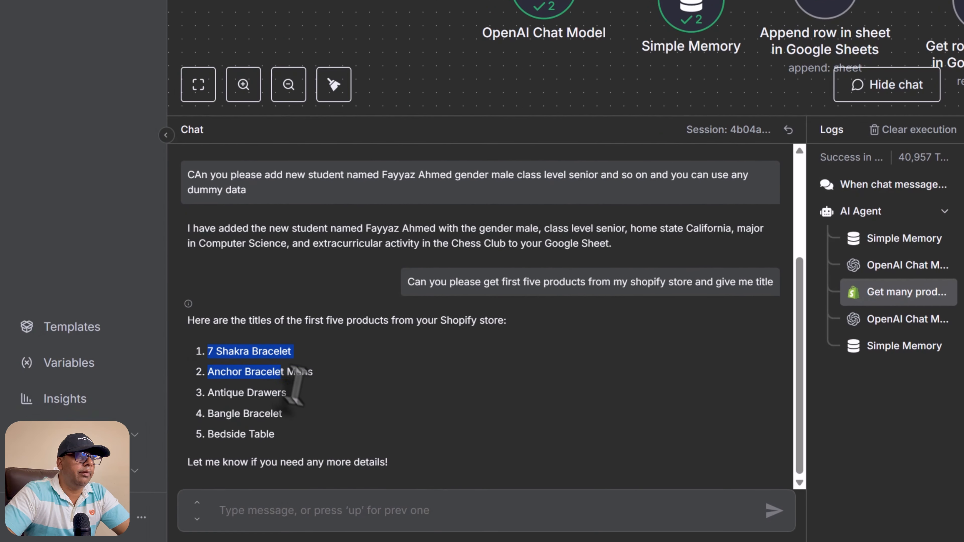
pyautogui.click(317, 441)
pyautogui.moveTo(317, 441); pyautogui.dragTo(311, 387)
pyautogui.click(206, 347)
pyautogui.click(218, 393)
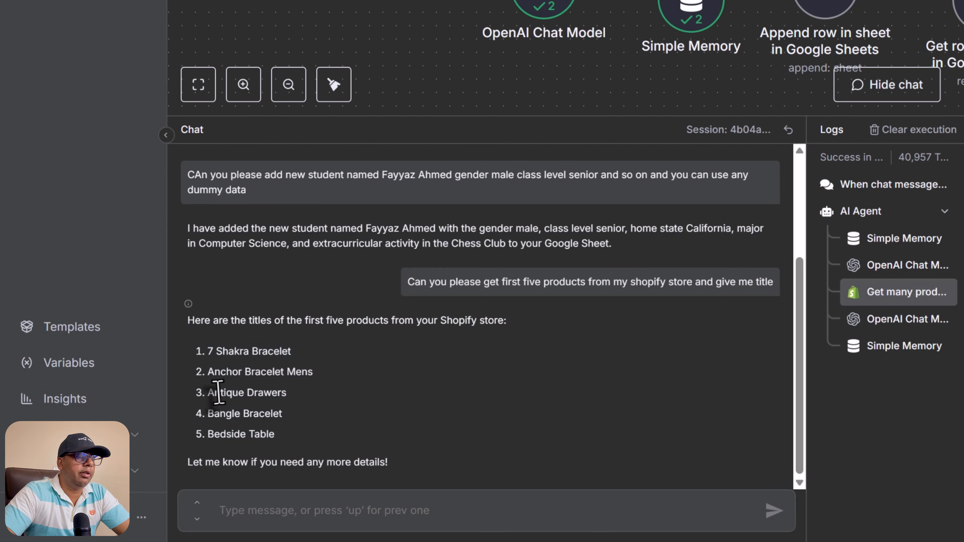
pyautogui.moveTo(208, 434); pyautogui.dragTo(275, 435)
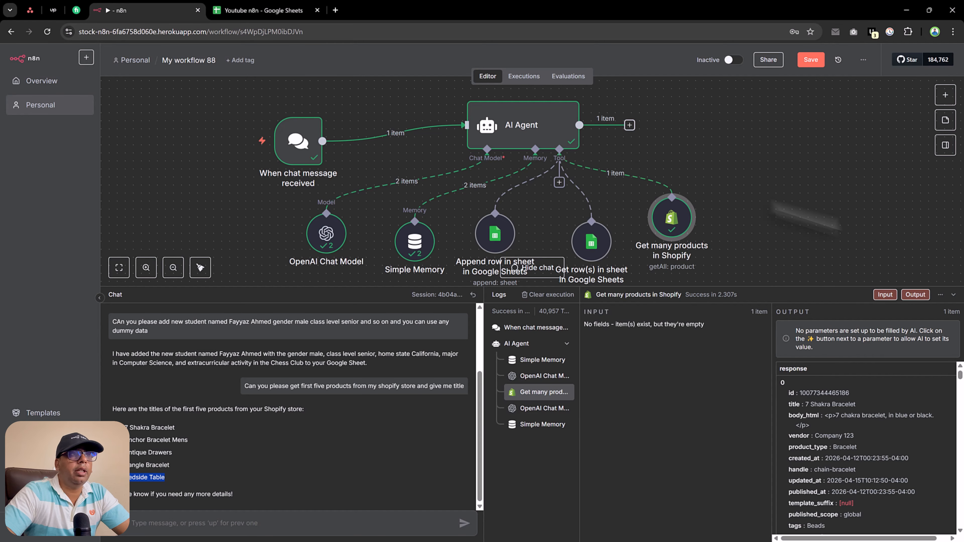
# Step: Open the wixo Shopify store admin in a new tab, then come back to the n8n workflow
pyautogui.click(335, 10)
pyautogui.write('wixo')
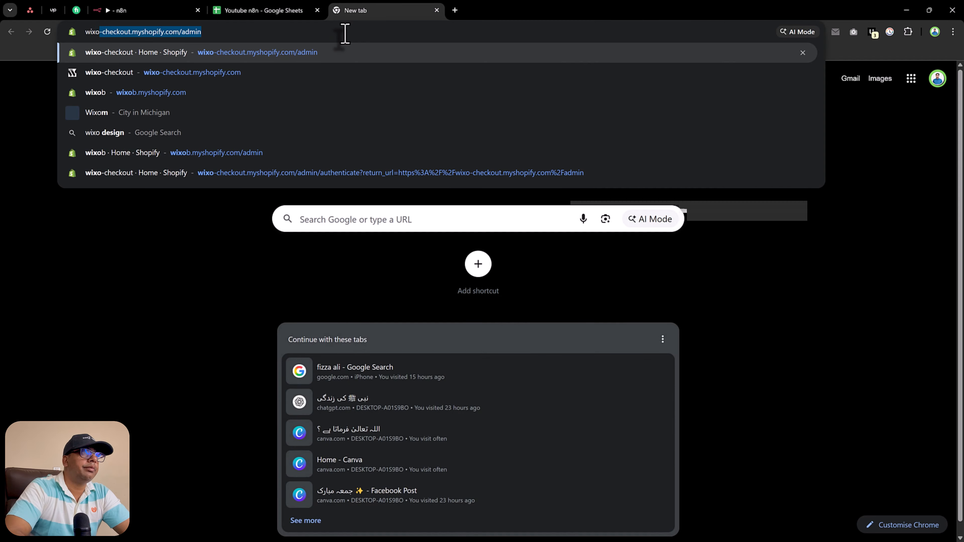
pyautogui.press('Return')
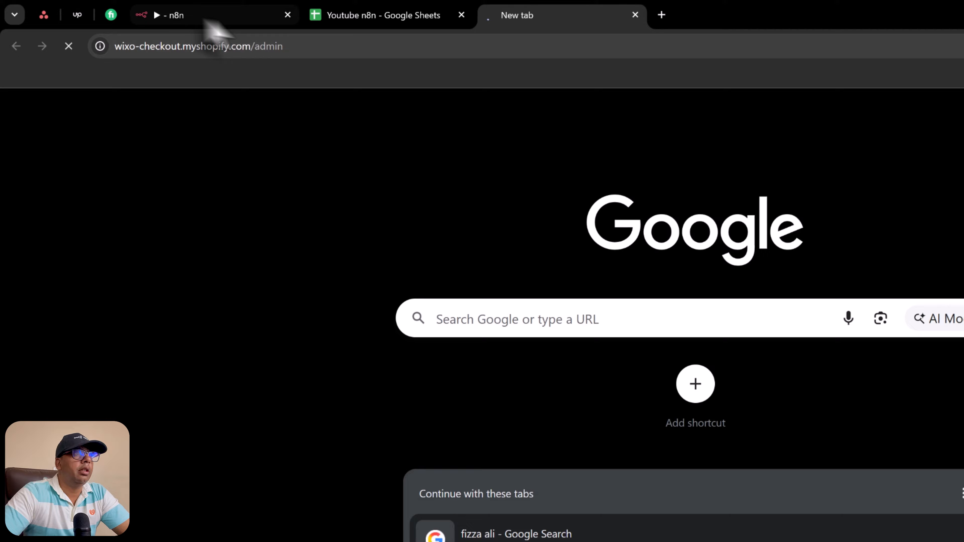
pyautogui.click(249, 13)
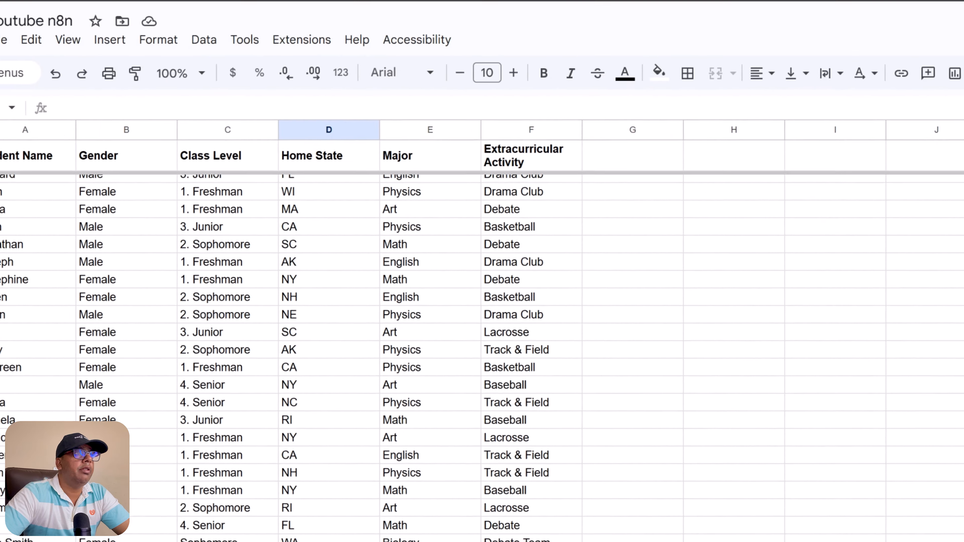
pyautogui.click(233, 19)
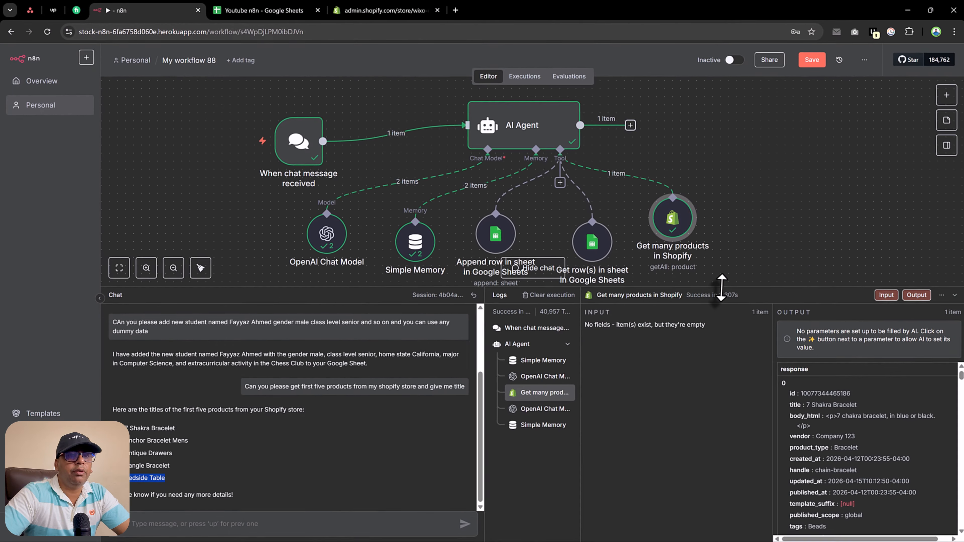
# Step: Make room on the canvas and attach a Shopify tool to the AI Agent
pyautogui.moveTo(721, 288); pyautogui.dragTo(710, 409)
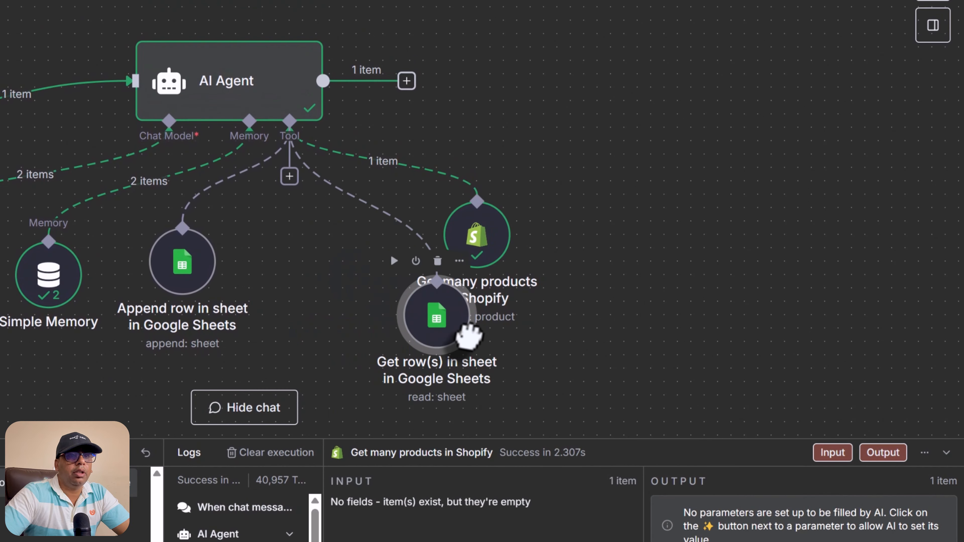
pyautogui.moveTo(469, 334); pyautogui.dragTo(427, 294)
pyautogui.click(289, 176)
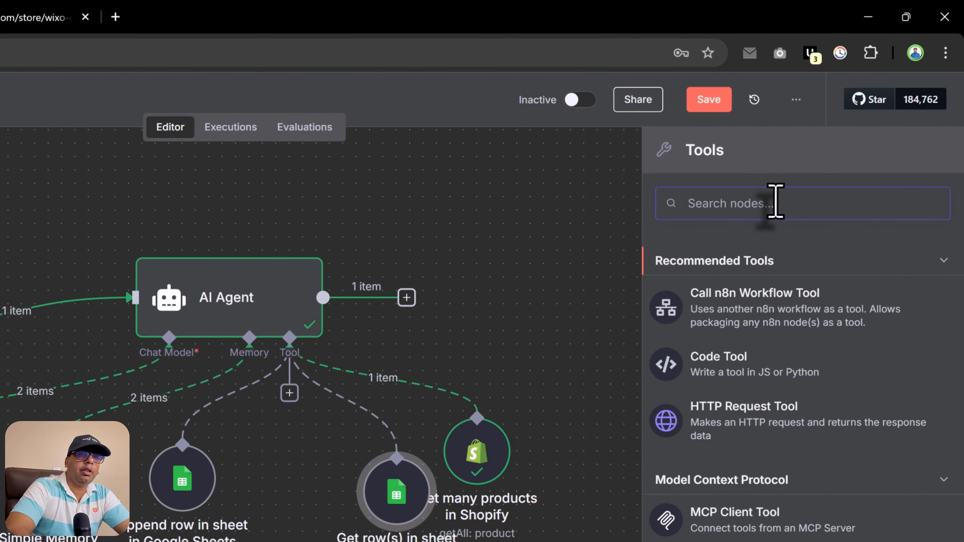
pyautogui.write('shopify')
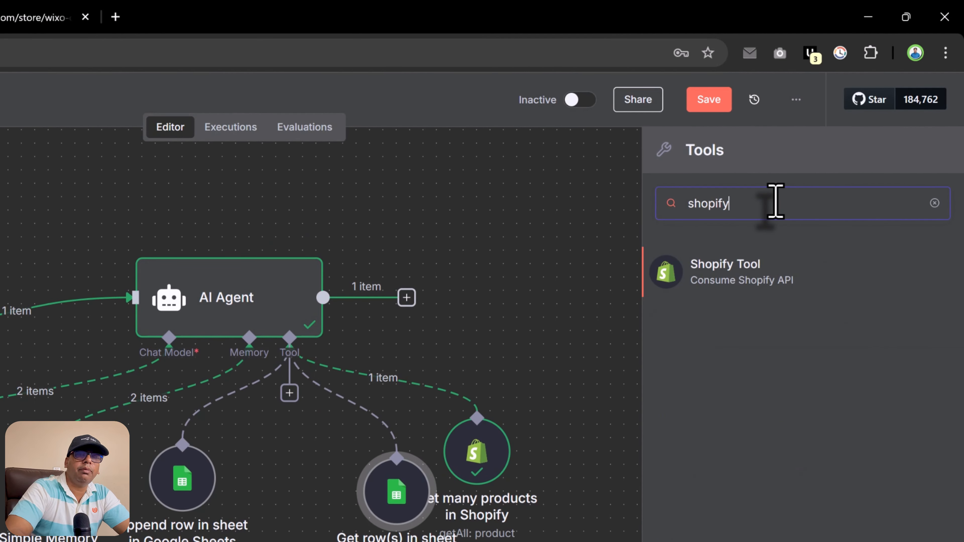
pyautogui.click(789, 272)
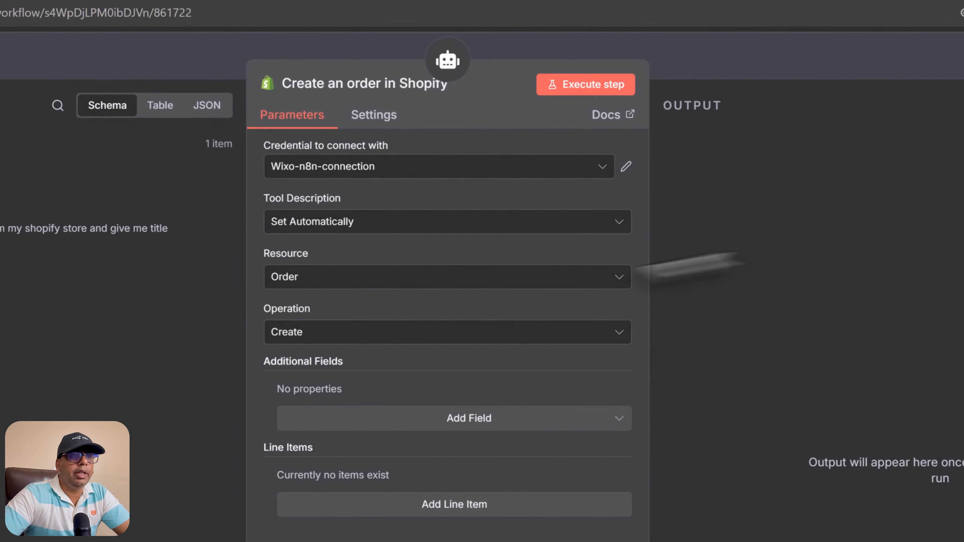
# Step: Set the Shopify tool to create a Product with its title filled by the AI model
pyautogui.click(312, 281)
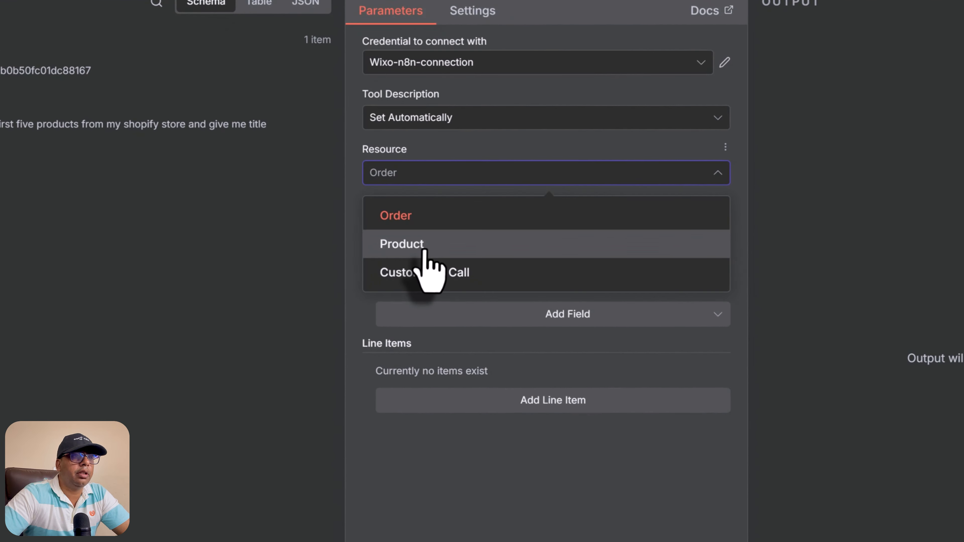
pyautogui.click(328, 354)
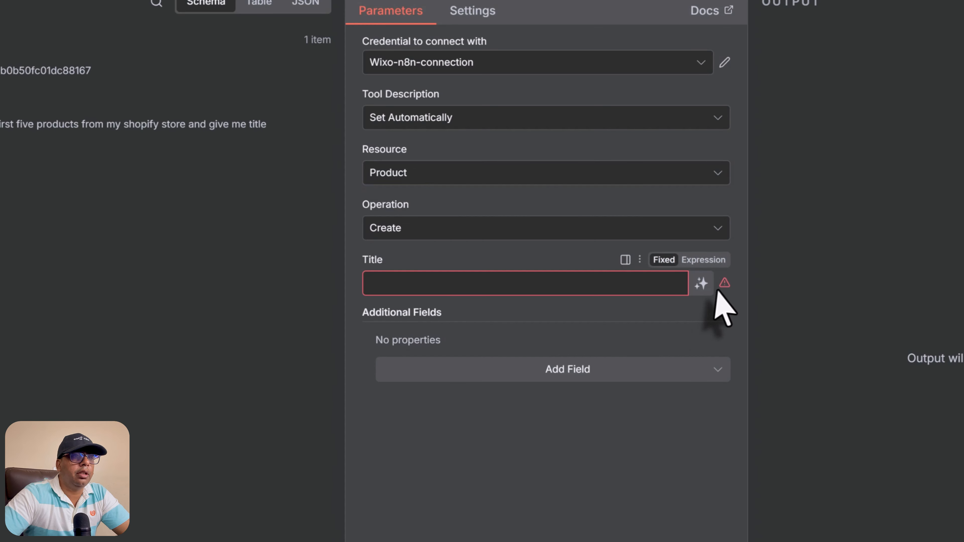
pyautogui.click(702, 283)
pyautogui.press('Escape')
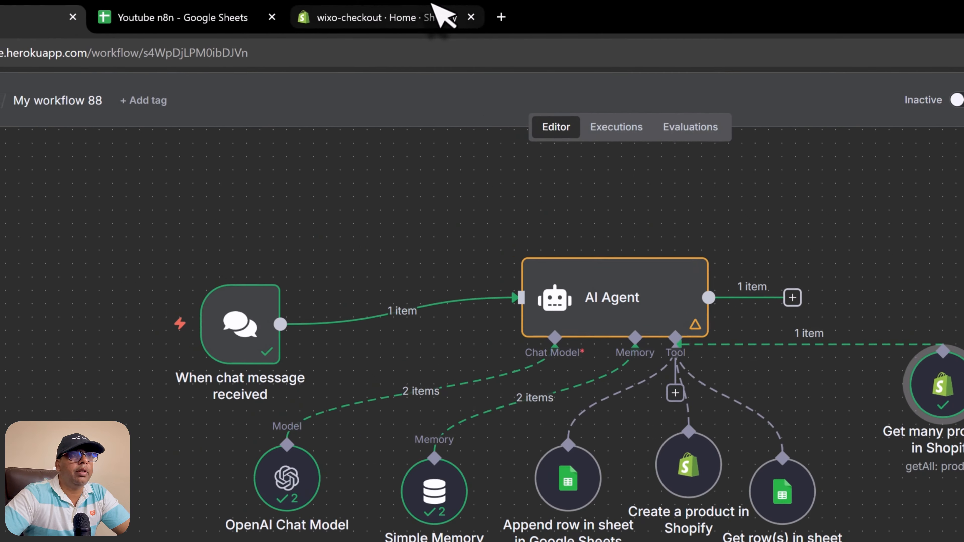
pyautogui.click(437, 16)
# Step: Review the existing products in the Shopify Products list, then return to the n8n canvas
pyautogui.click(72, 194)
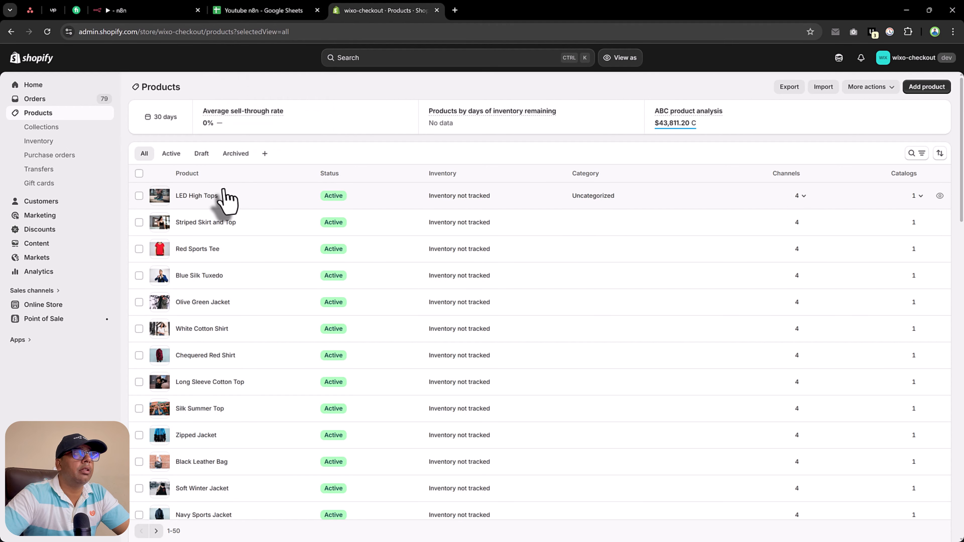
pyautogui.click(277, 9)
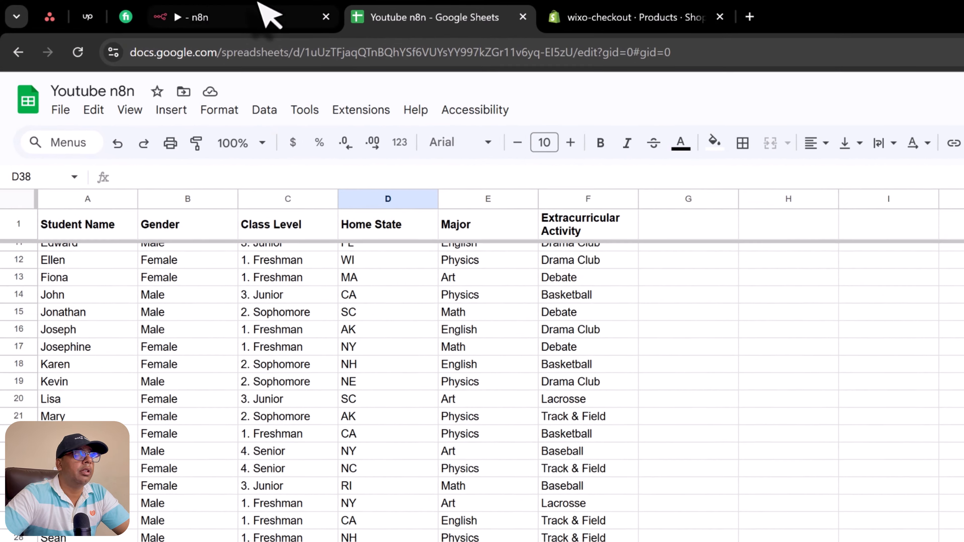
pyautogui.click(160, 10)
pyautogui.scroll(-3, 261, 494)
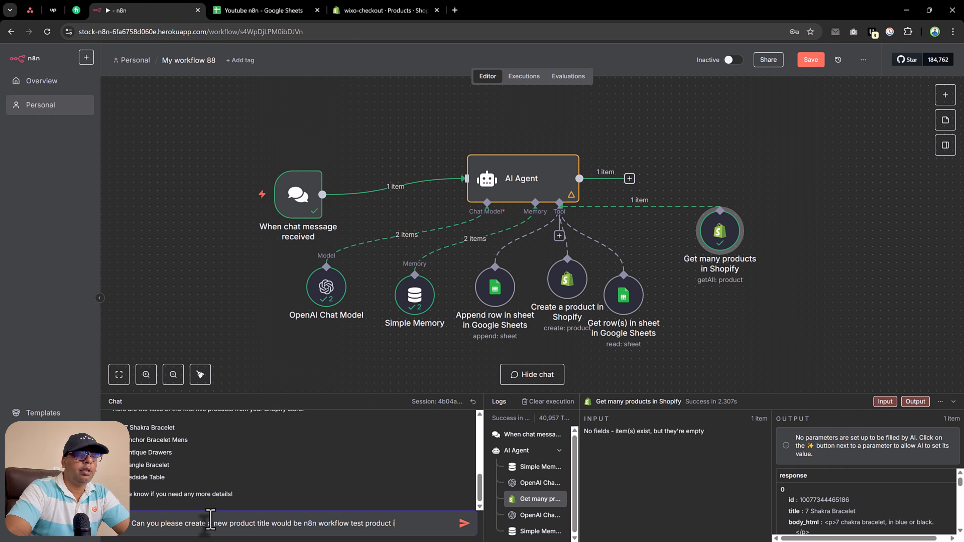
# Step: Send the chat request to create 'n8n workflow test product' and inspect the create tool's output
pyautogui.write('y store')
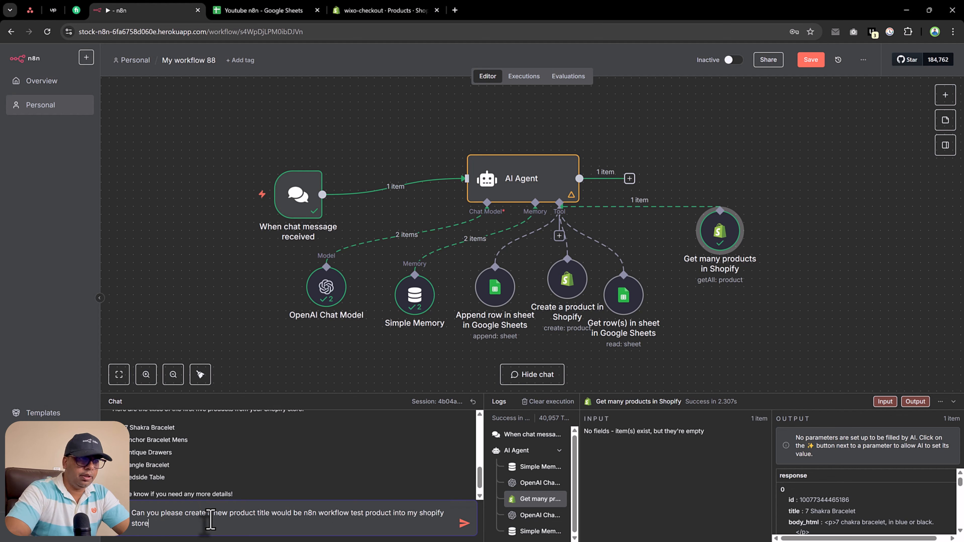
pyautogui.press('Return')
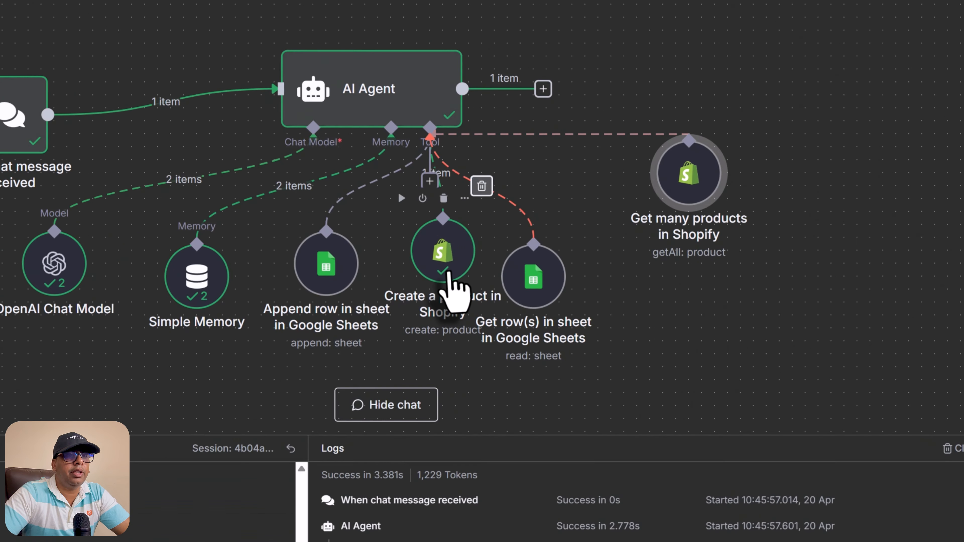
pyautogui.click(573, 292)
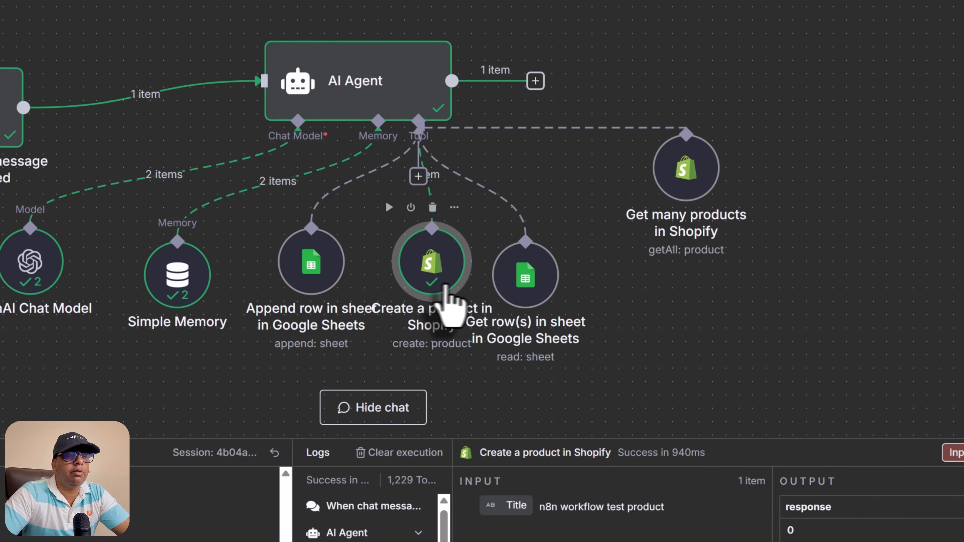
pyautogui.moveTo(551, 303); pyautogui.dragTo(590, 291)
pyautogui.moveTo(416, 270); pyautogui.dragTo(428, 243)
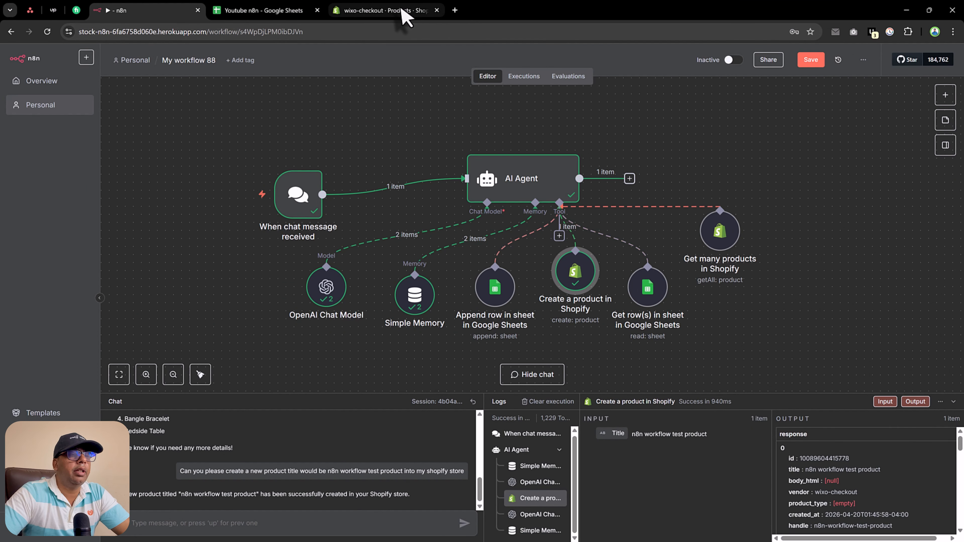
# Step: Reload the Shopify products page to verify 'n8n workflow test product' is listed, then return to n8n
pyautogui.click(400, 8)
pyautogui.rightClick(405, 104)
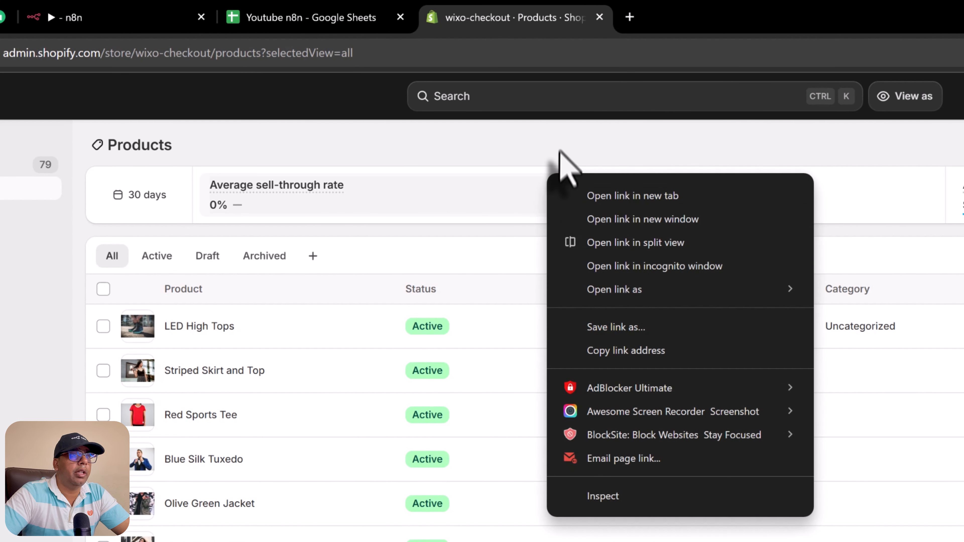
pyautogui.rightClick(411, 86)
pyautogui.click(598, 212)
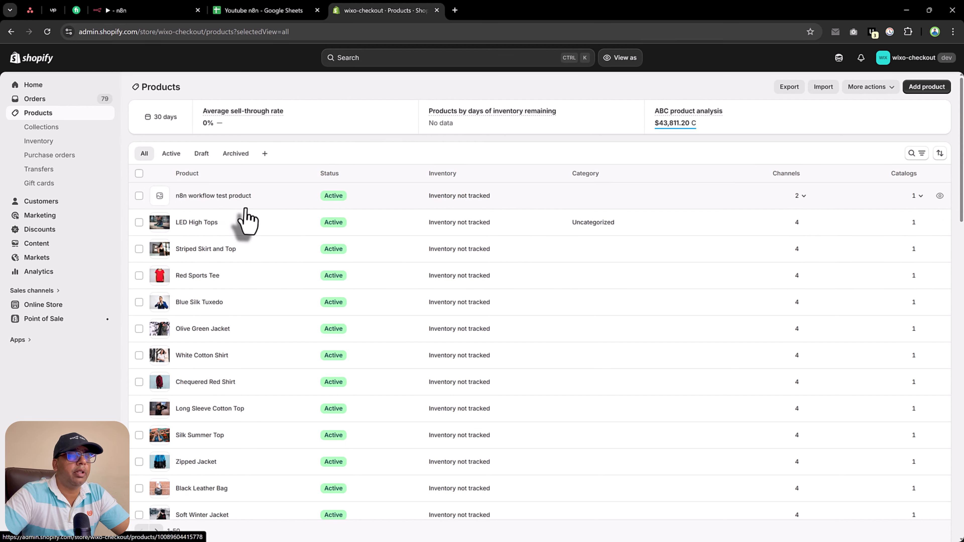
pyautogui.click(255, 4)
pyautogui.click(142, 4)
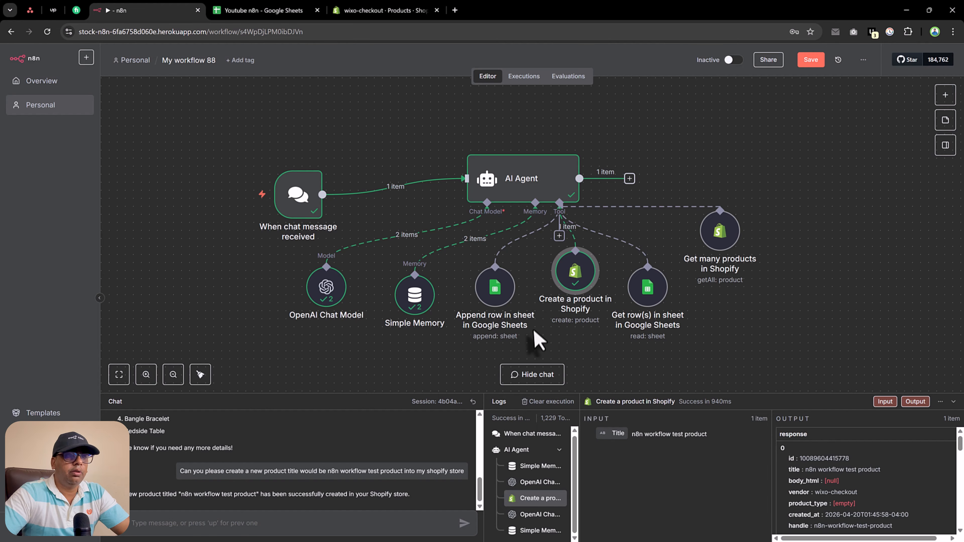
# Step: Auto-arrange the workflow nodes with Tidy Up (Shift+Alt+T)
pyautogui.click(201, 374)
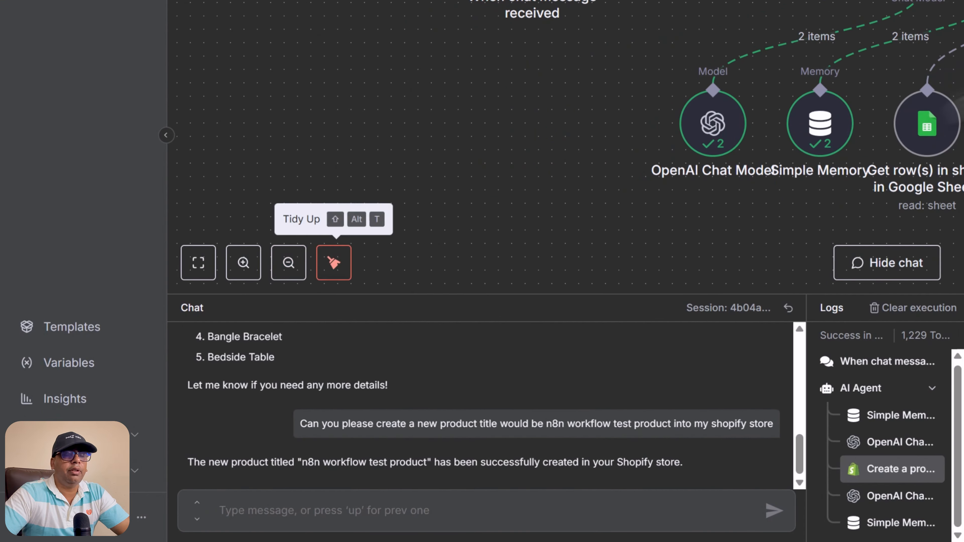